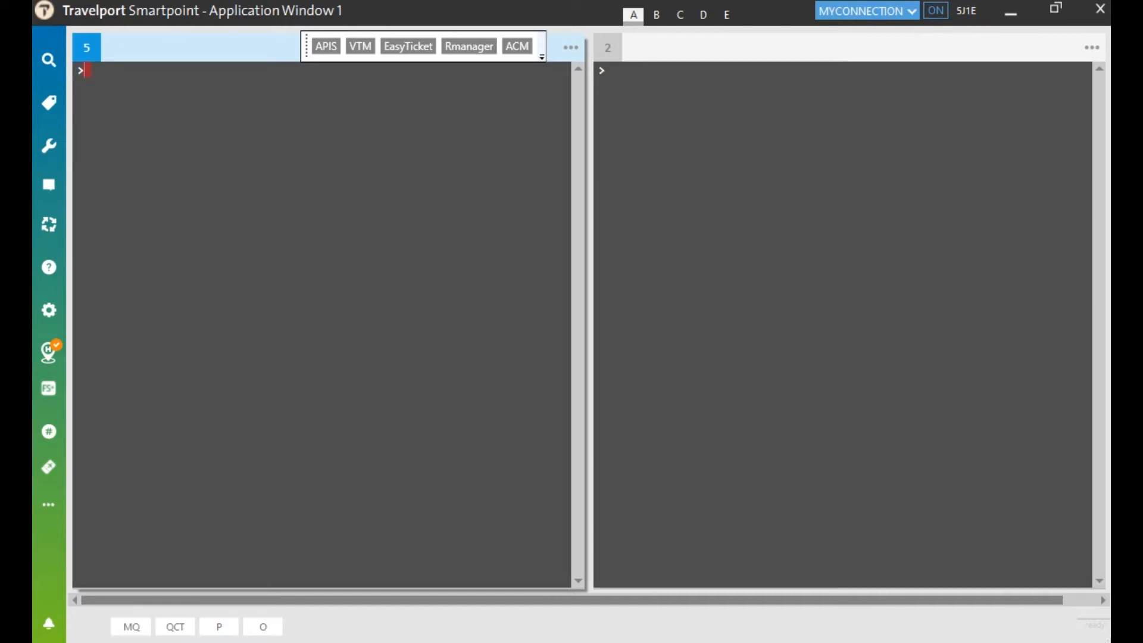
Step: Run FD10MARICNYVR/AC to list Air Canada's Seoul–Vancouver public fares for 10MAR
text(FD10M)
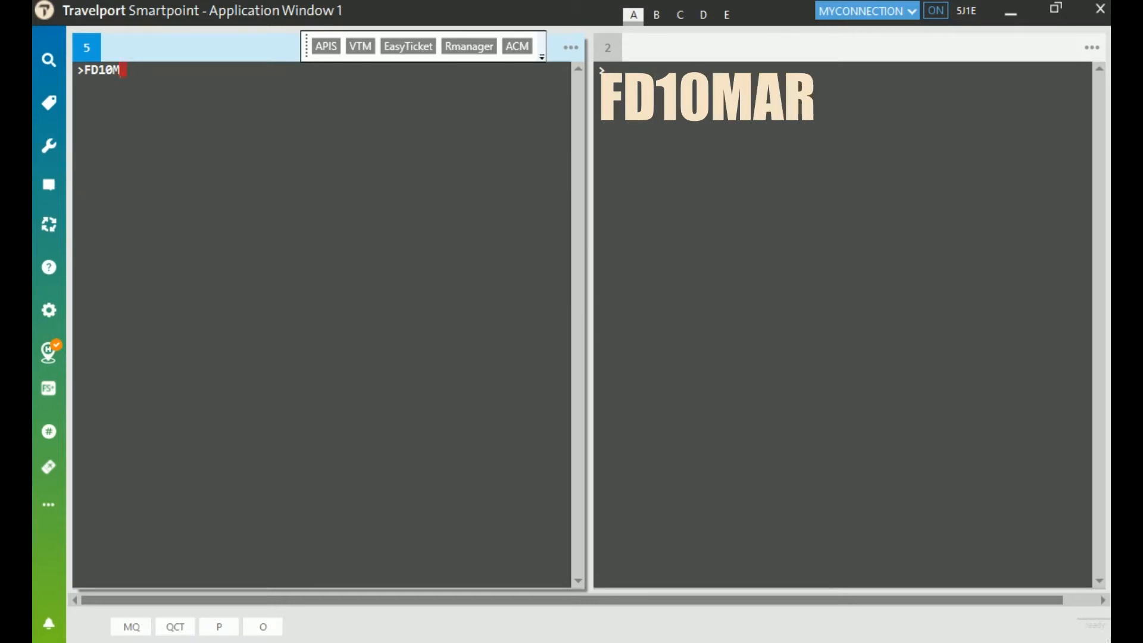
text(ARICN)
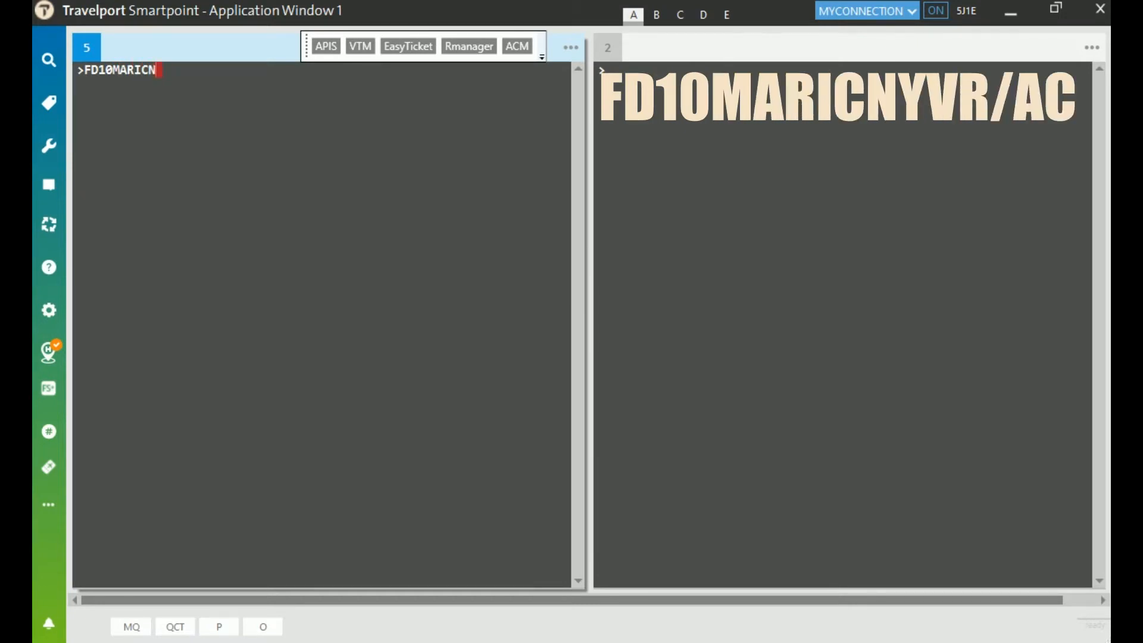
text(YVR/AC)
key(Return)
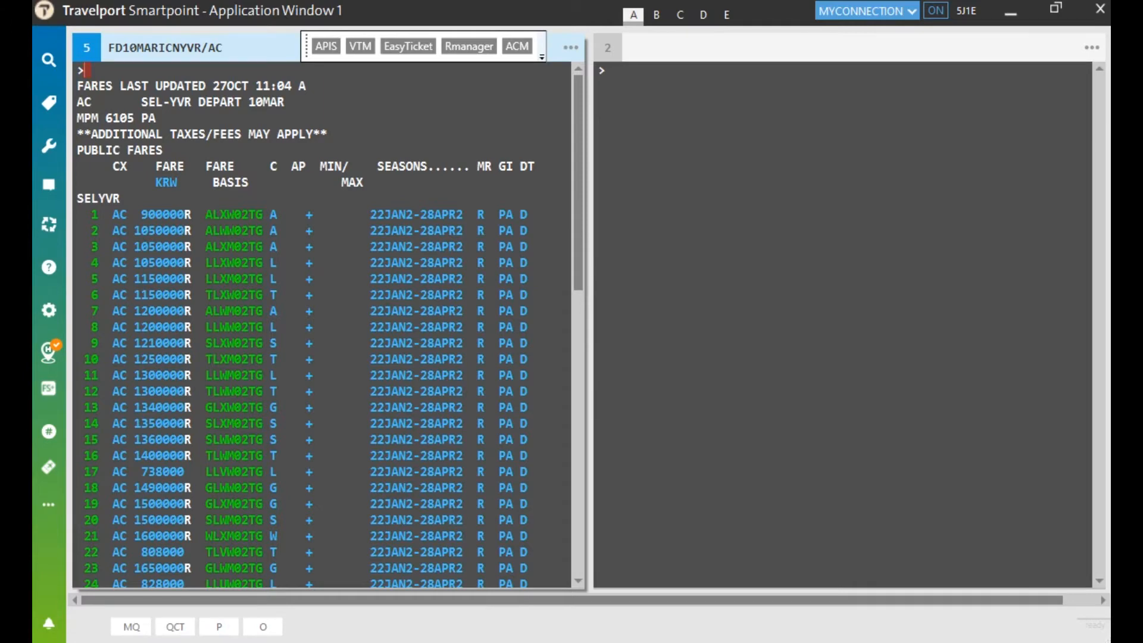
Step: Scroll through the KRW fare list and recall FD10MARICNYVR/AC onto the command line
scroll(321, 324, down, 10)
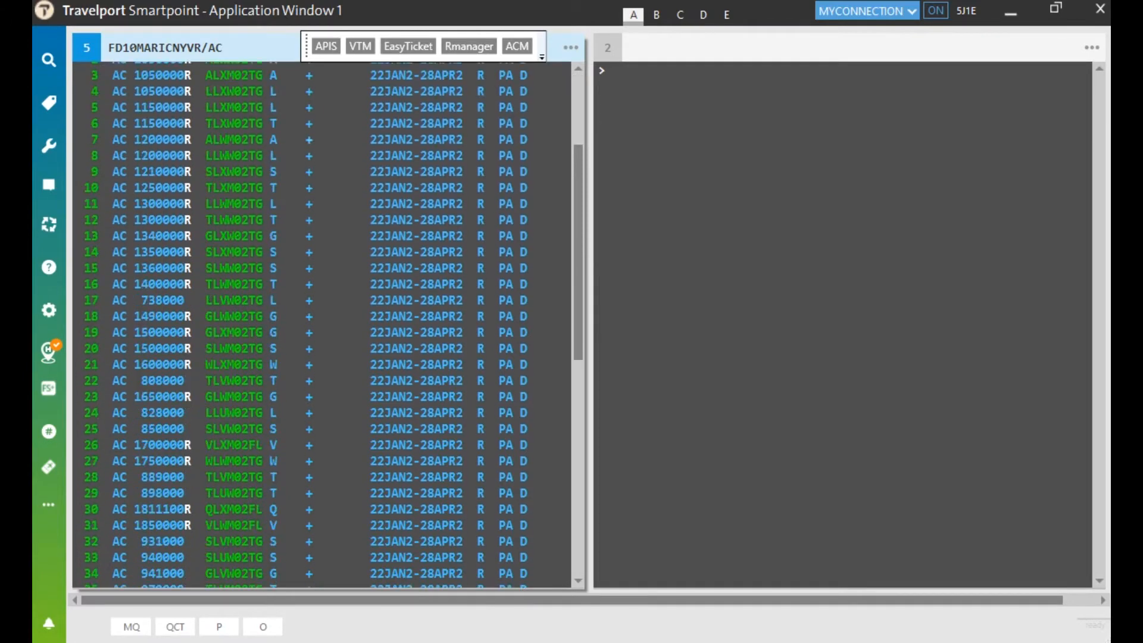
scroll(309, 151, down, 3)
scroll(309, 152, up, 15)
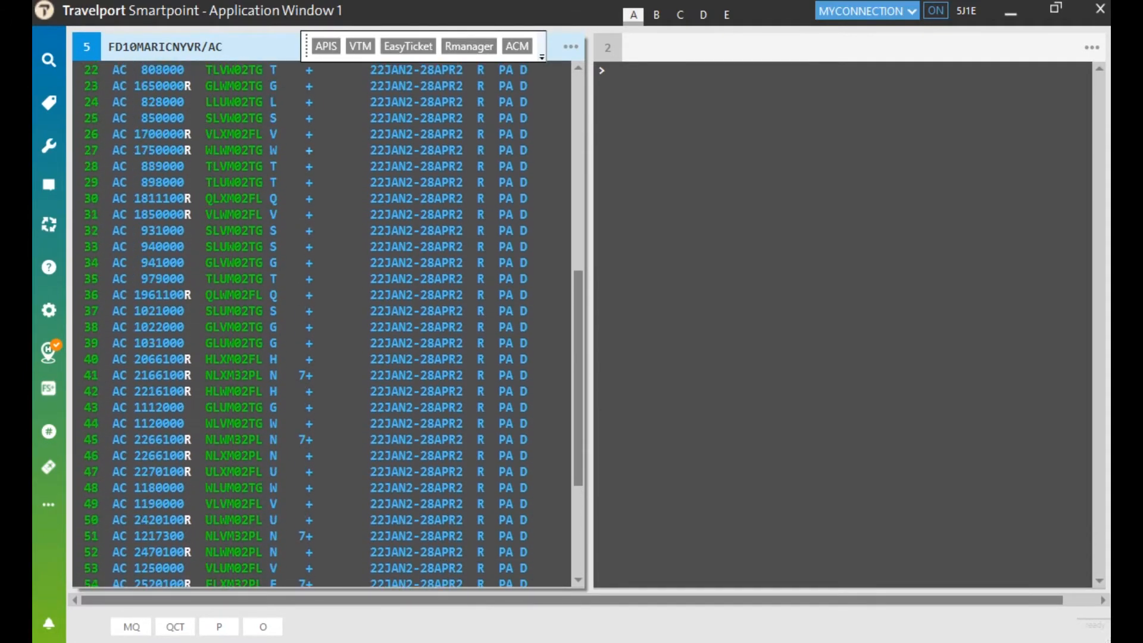
scroll(309, 151, up, 2)
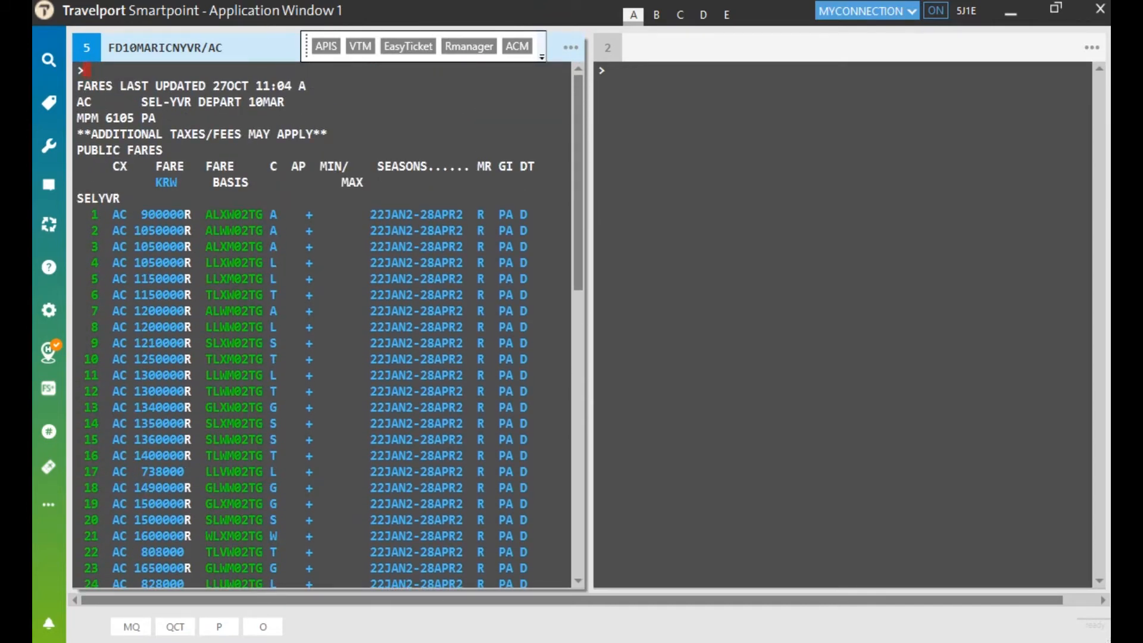
key(alt+Up)
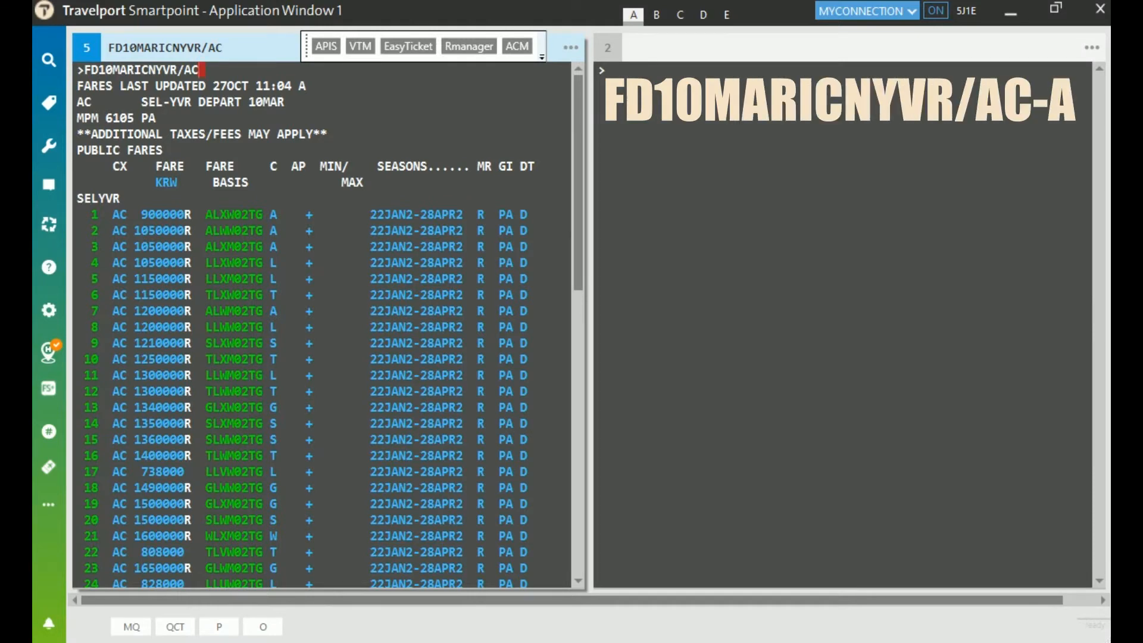
Step: Show only the class A fares with -A, then recall the request and remove the filter
text(-A)
key(Return)
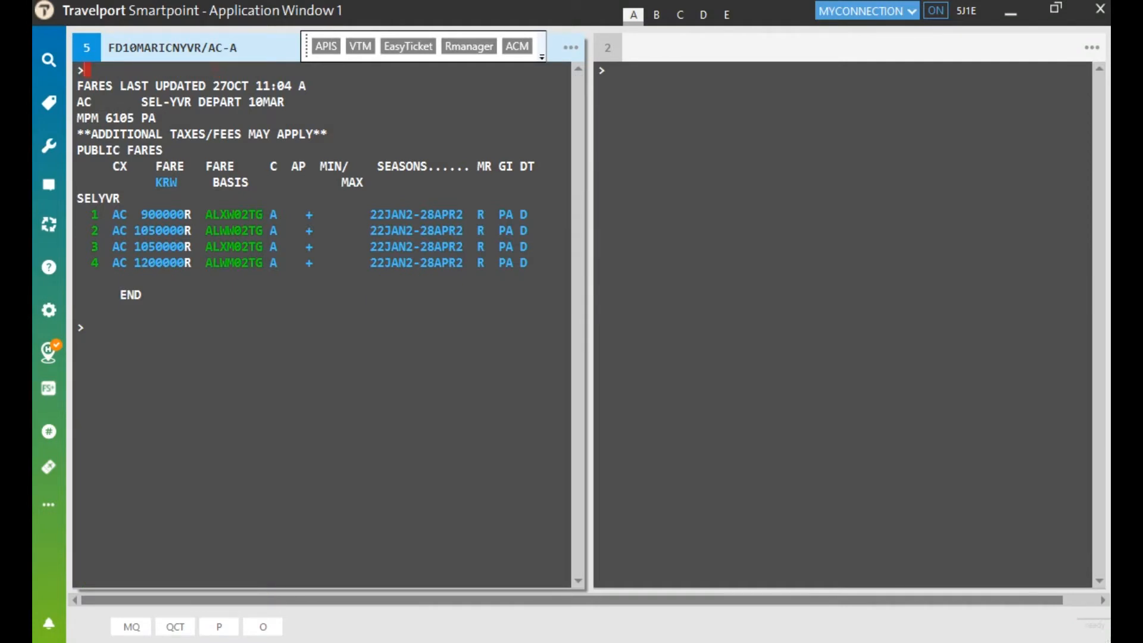
key(Up)
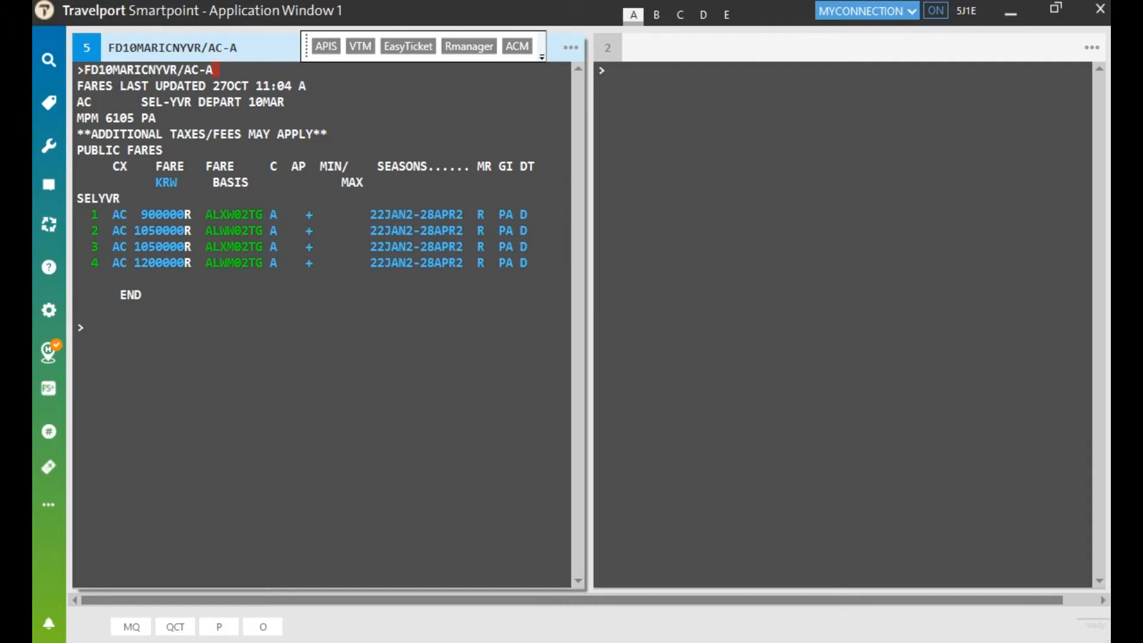
key(BackSpace)
key(BackSpace)
Step: Run the fare display with the *CNN modifier, then rerun plain FD10MARICNYVR/AC
text(*CNN)
key(Return)
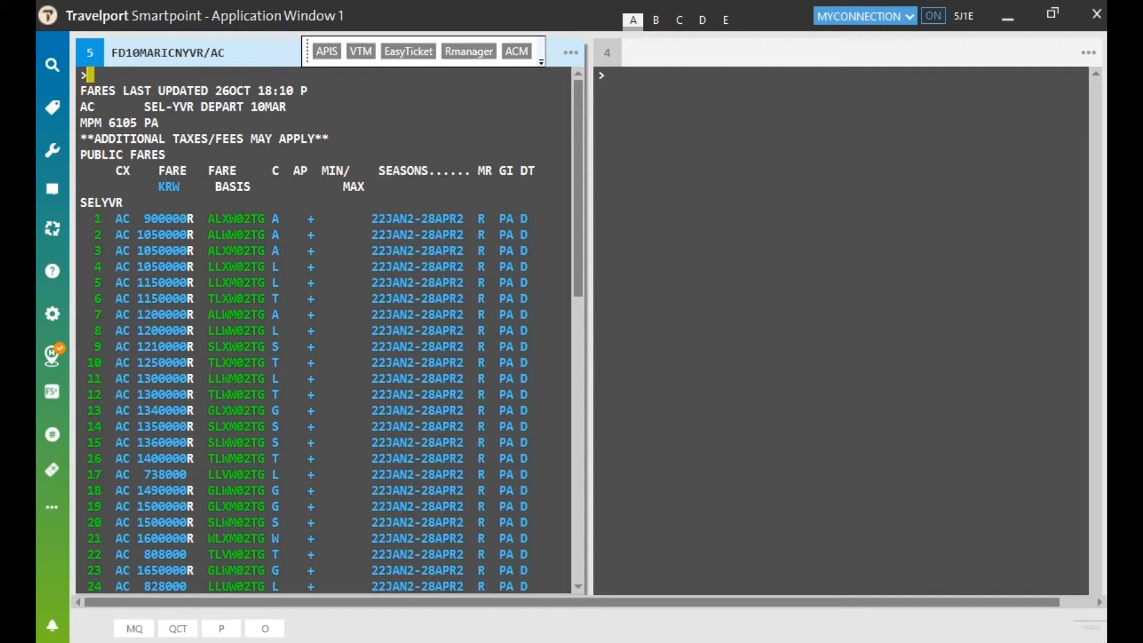
key(alt+Up)
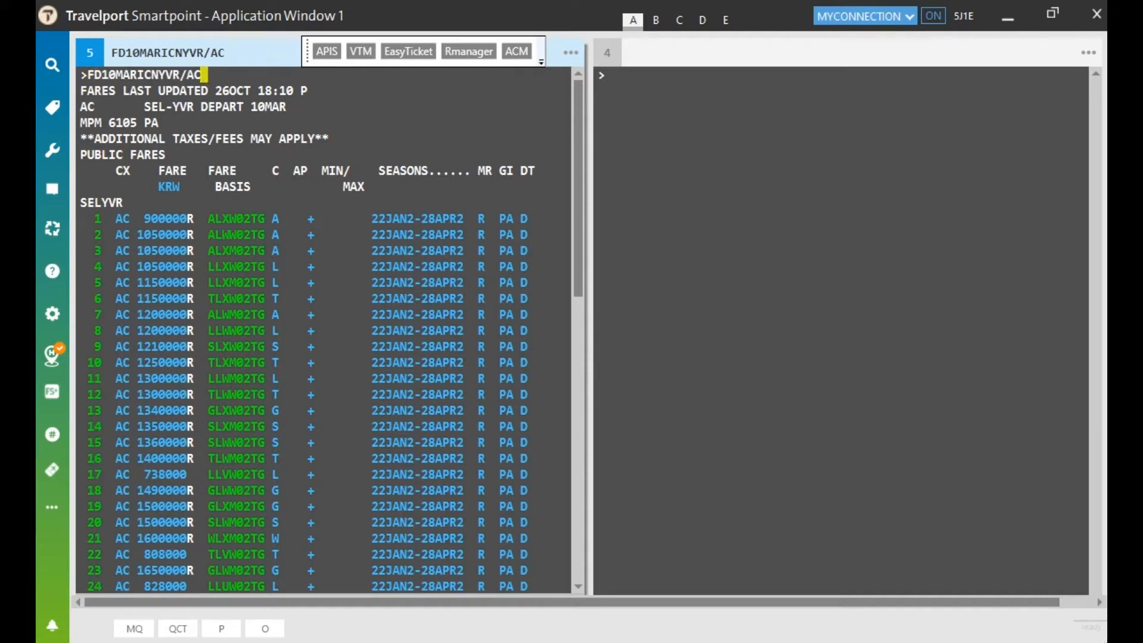
key(Return)
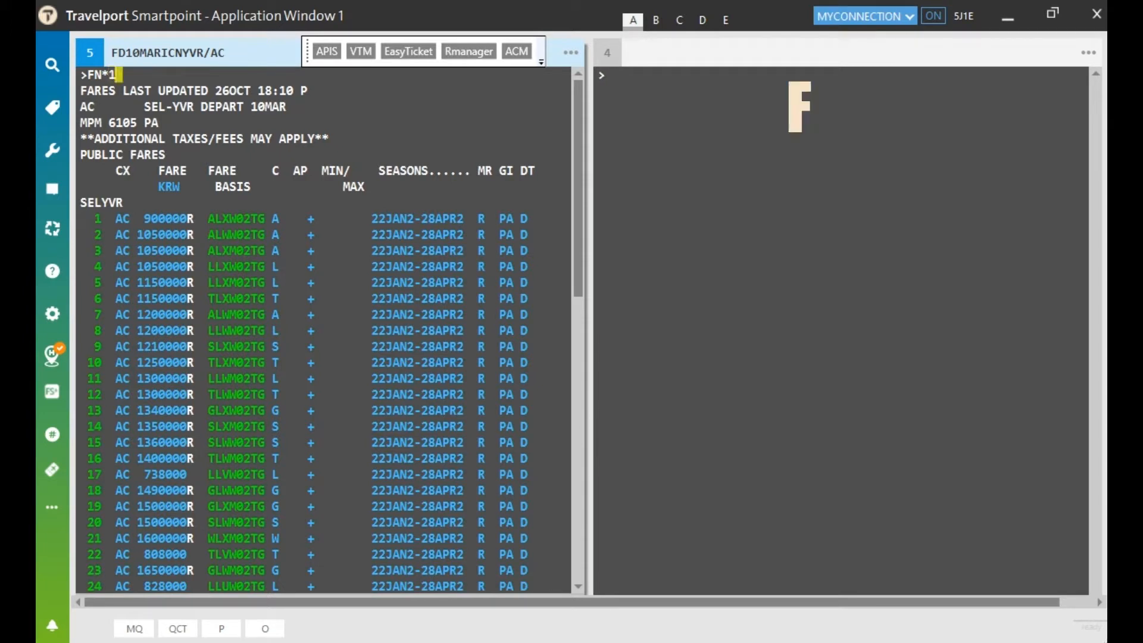
Step: Show the fare rule categories for fare line 1 with FN*1
text(1)
key(Return)
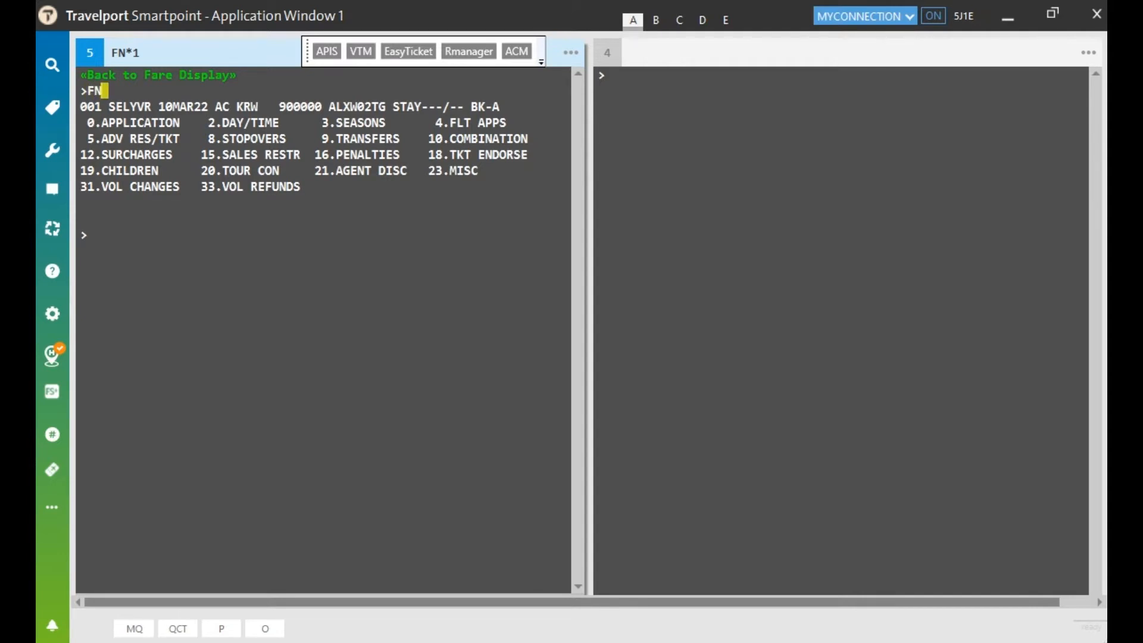
text(*1/)
Step: Read fare 1's category 16 penalty rules via FN*1/16, then go back to the fare display
text(16)
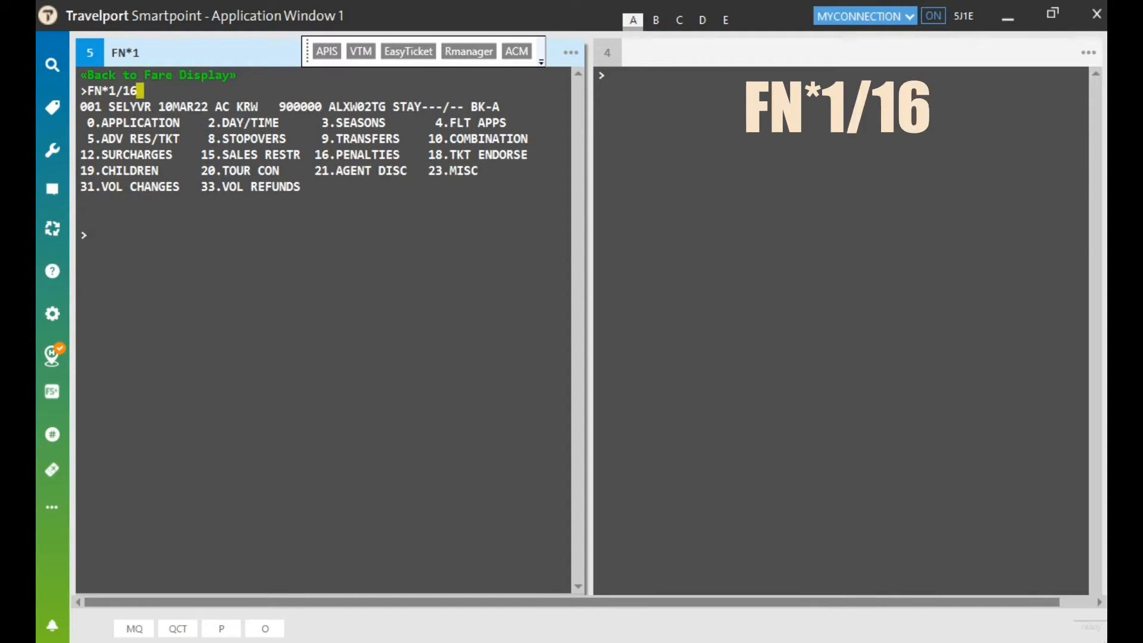
key(Return)
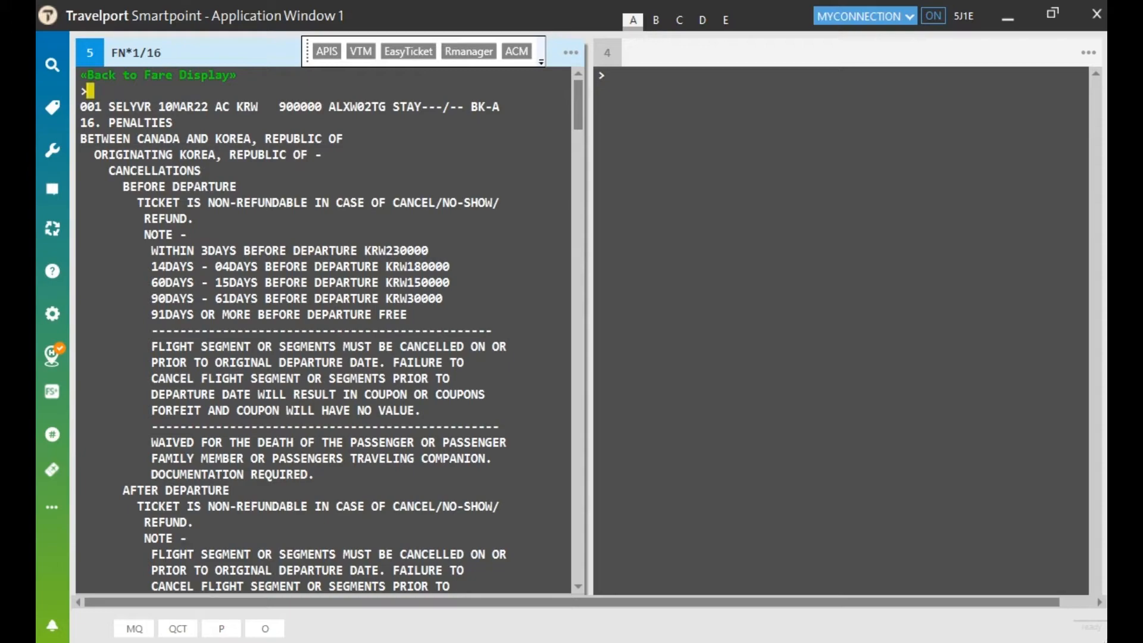
scroll(331, 330, down, 6)
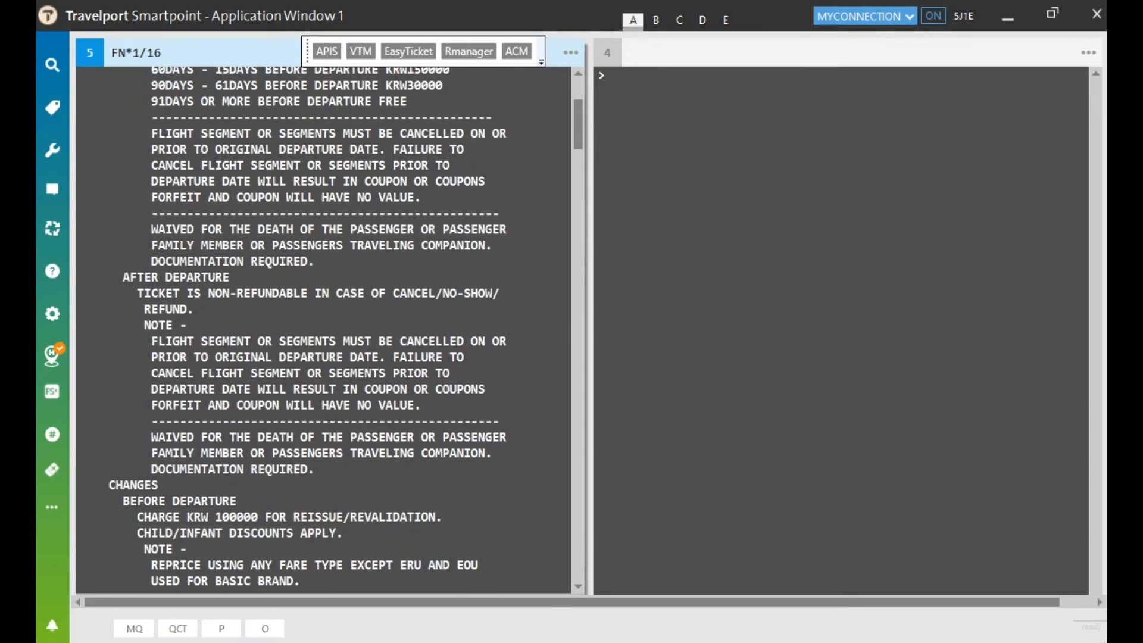
scroll(331, 330, down, 13)
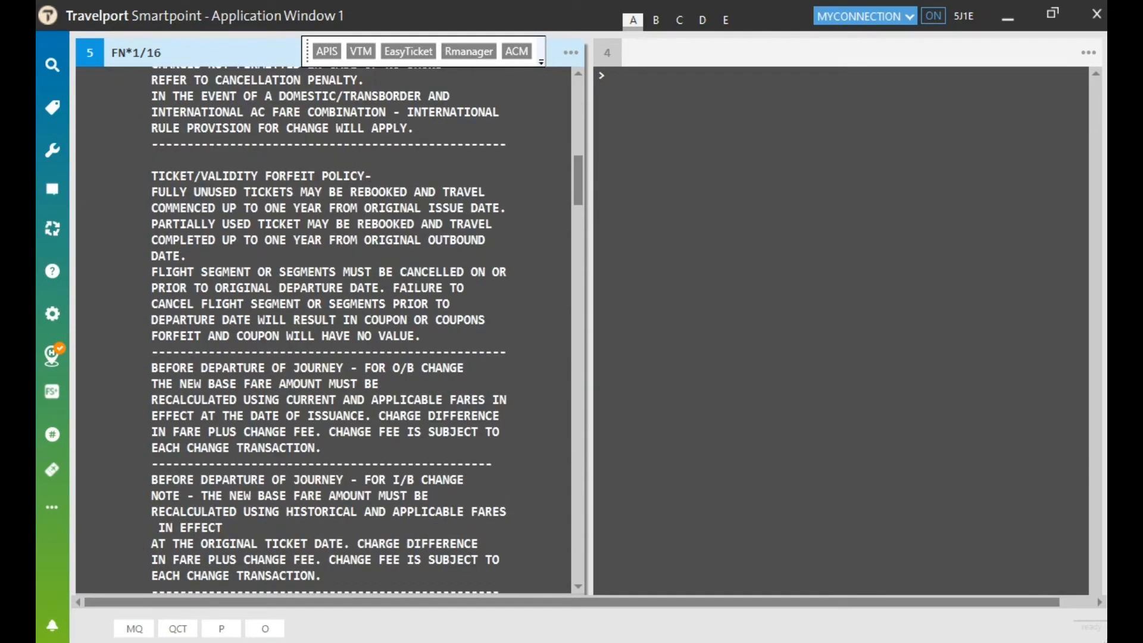
scroll(331, 330, up, 20)
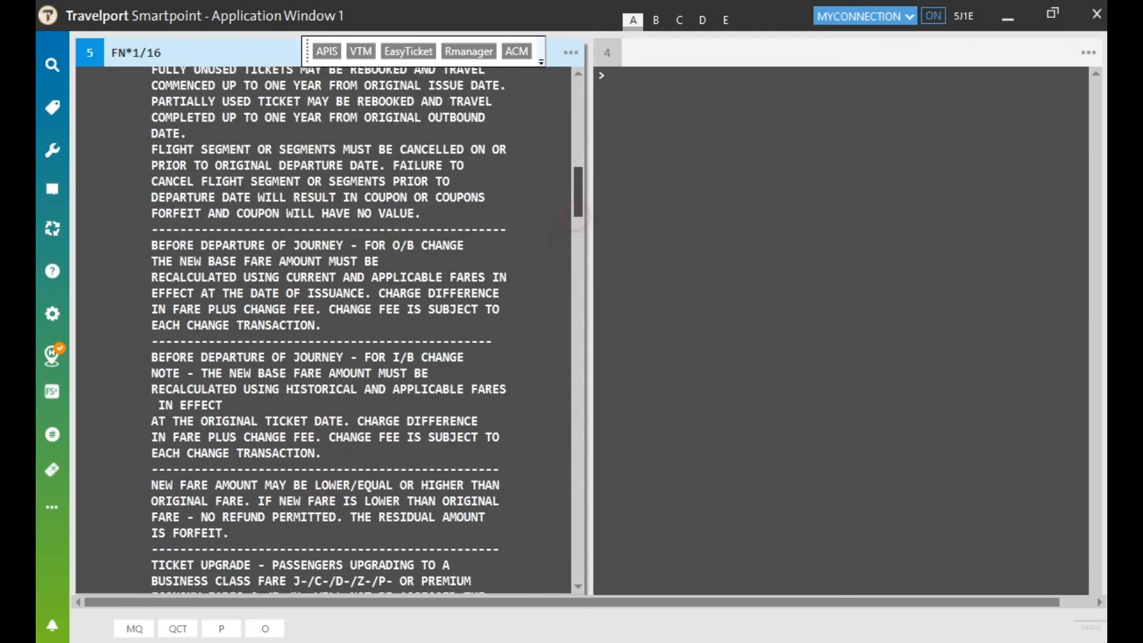
click(134, 75)
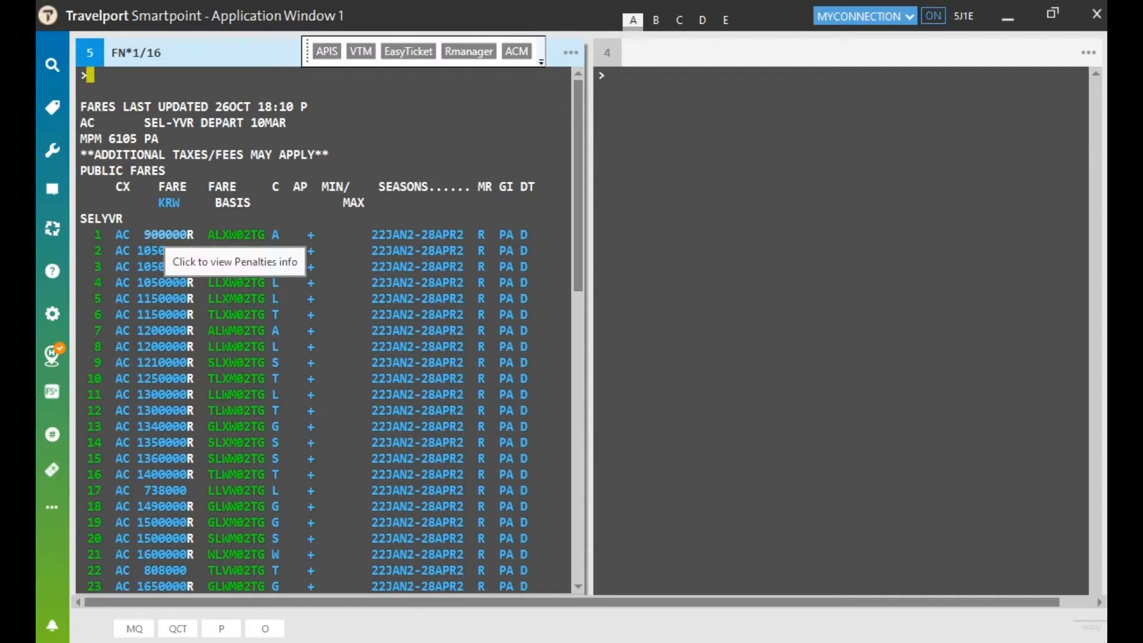
Step: Check fare 1's penalty details and scroll through its full fare rules
click(169, 234)
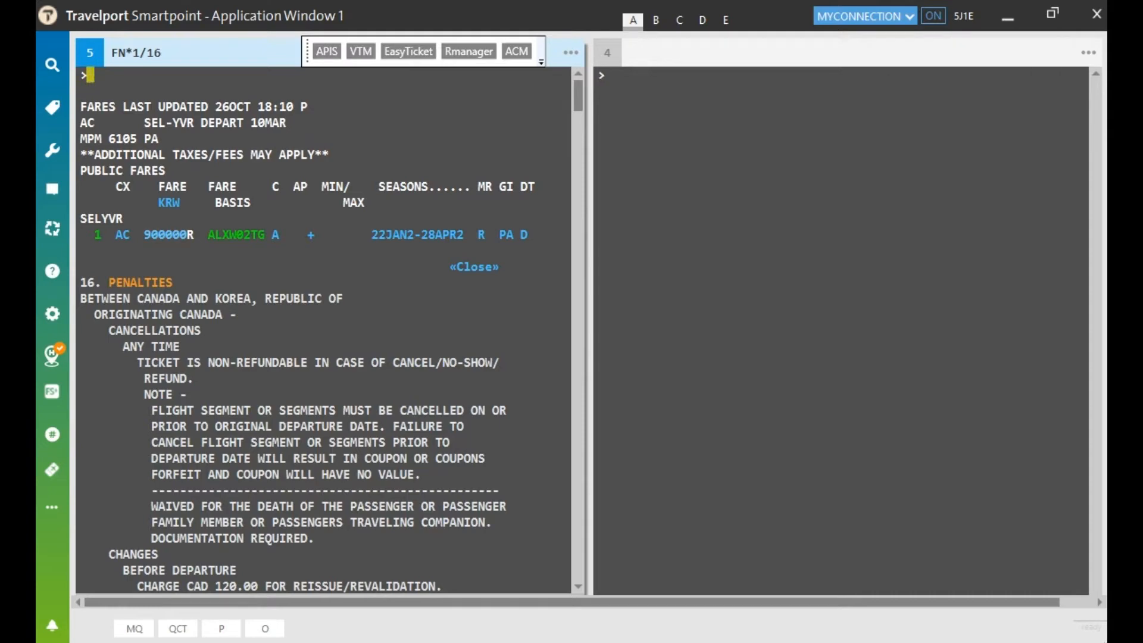
click(486, 267)
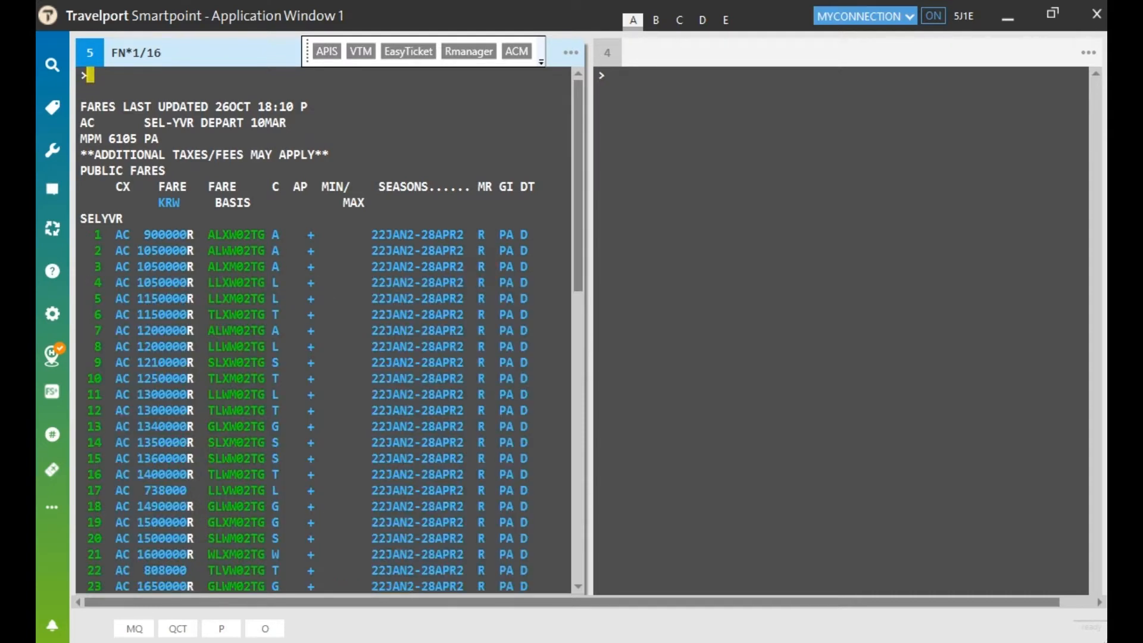
click(230, 233)
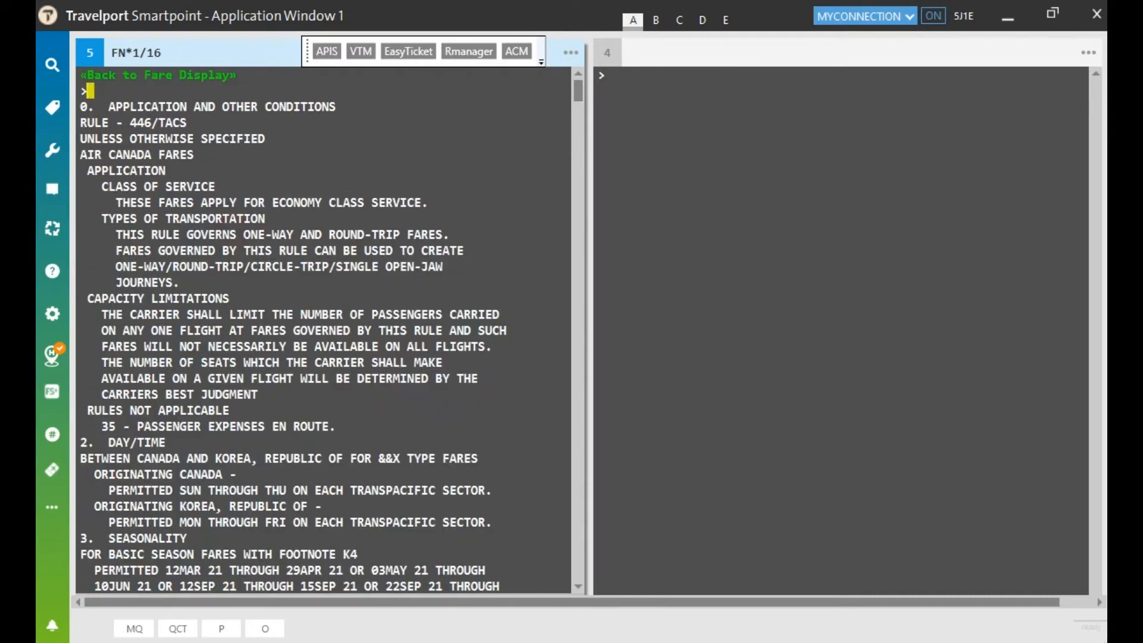
scroll(321, 330, down, 20)
scroll(321, 330, down, 18)
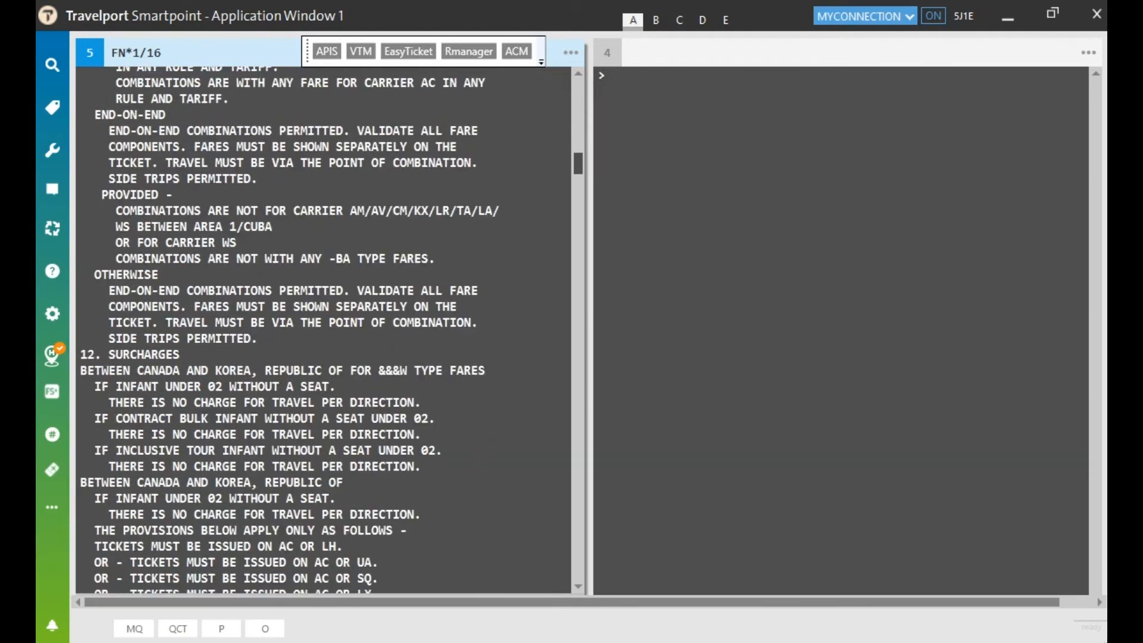
scroll(321, 331, down, 7)
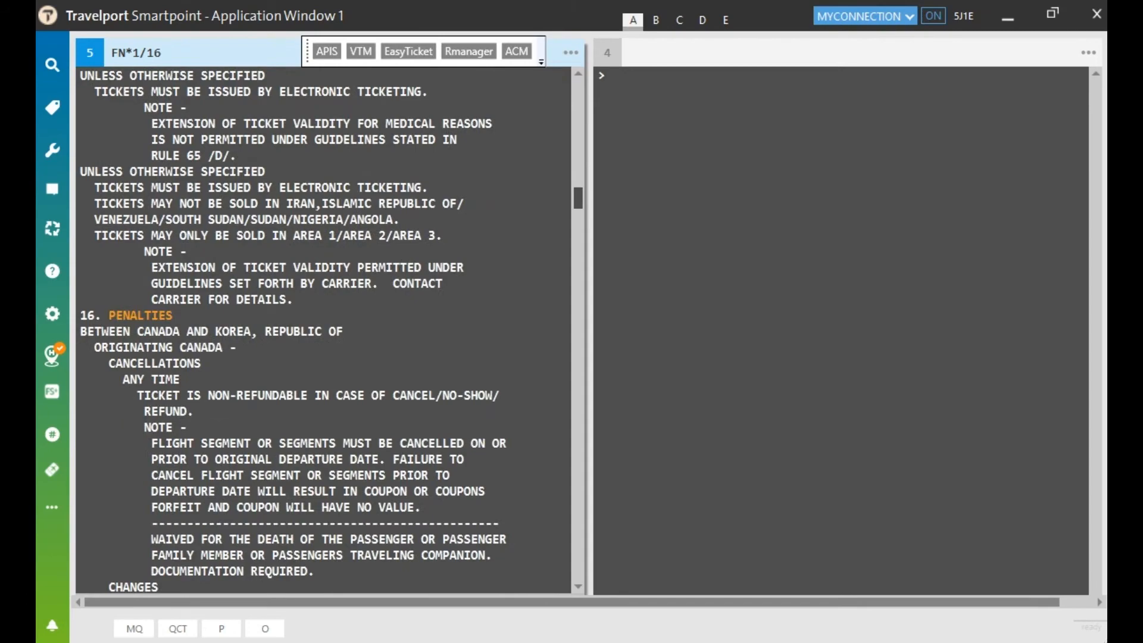
scroll(321, 330, up, 20)
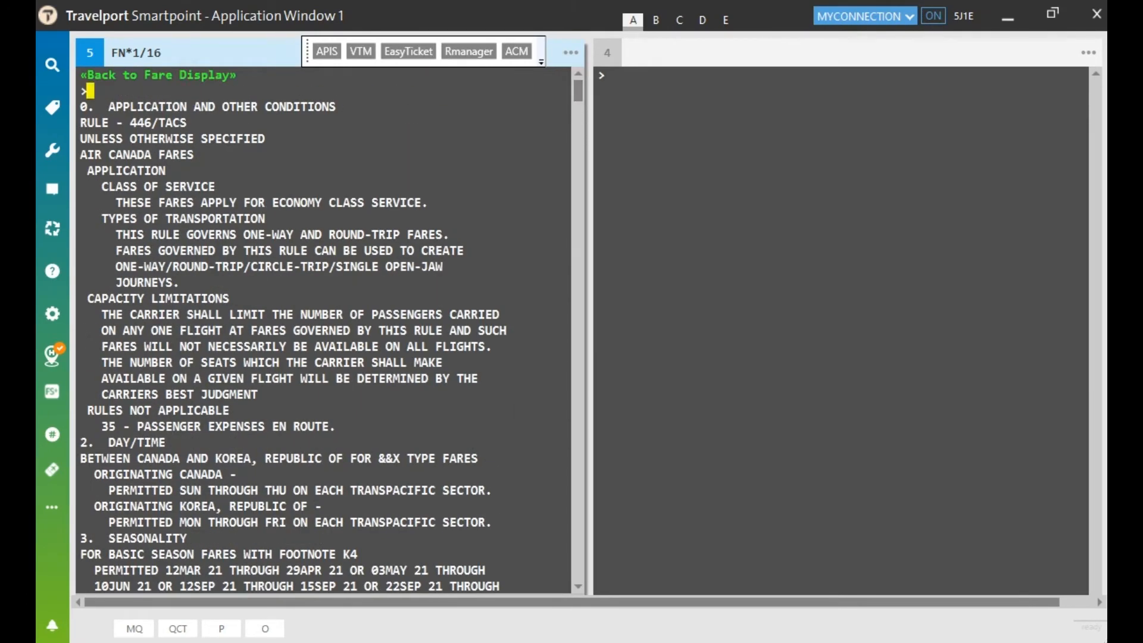
click(98, 74)
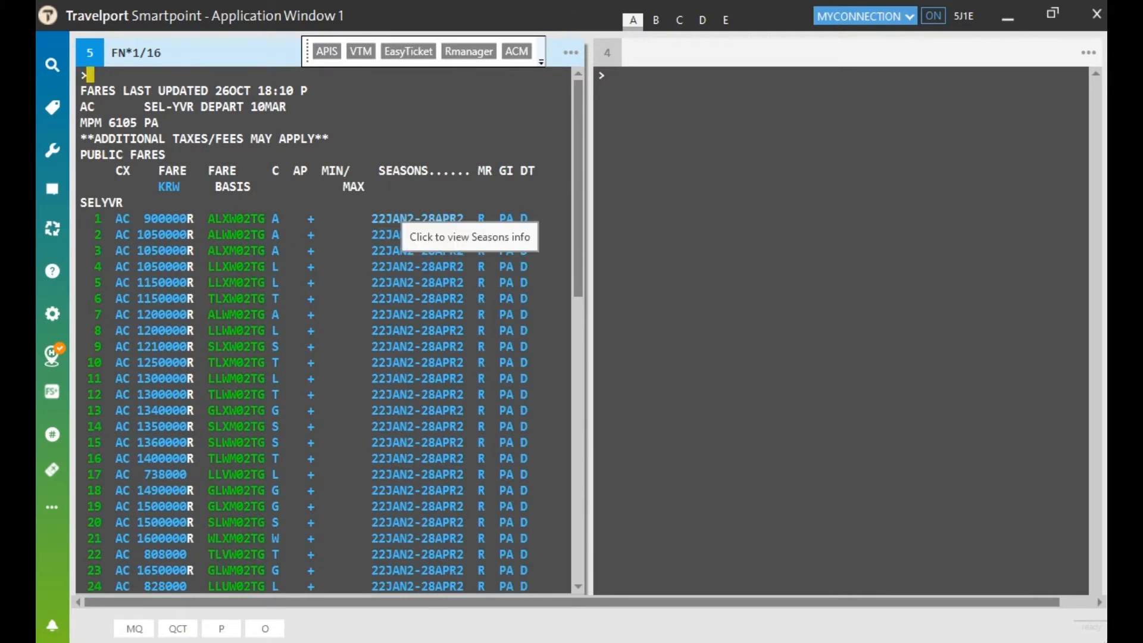
Step: View fare 1's advance-purchase rule, collapse it, and open the full rules text
click(310, 219)
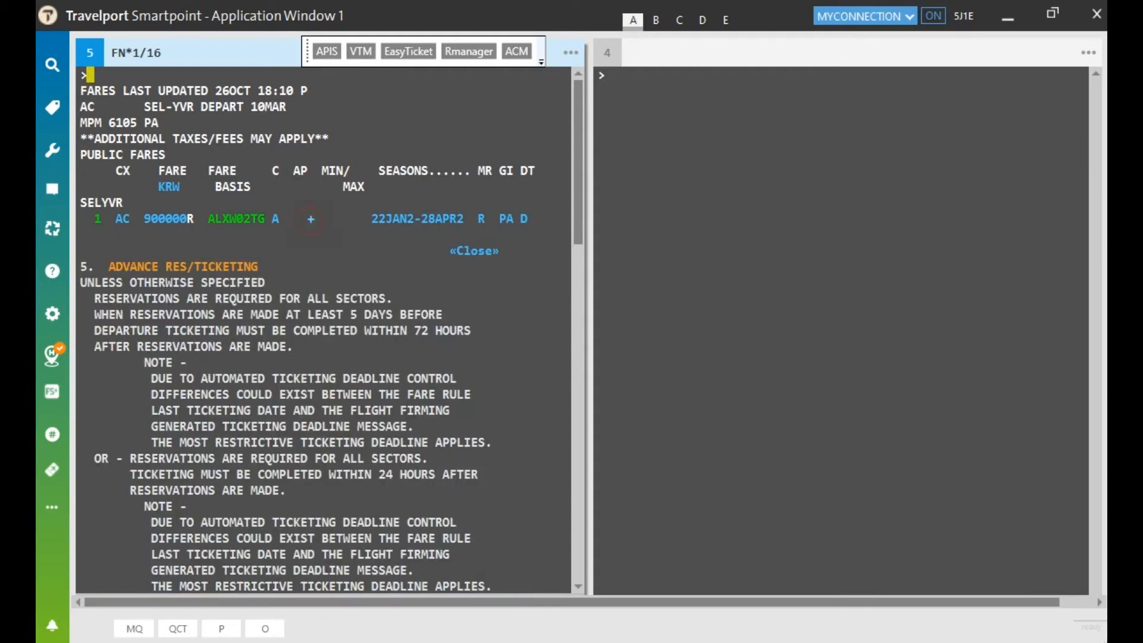
click(461, 250)
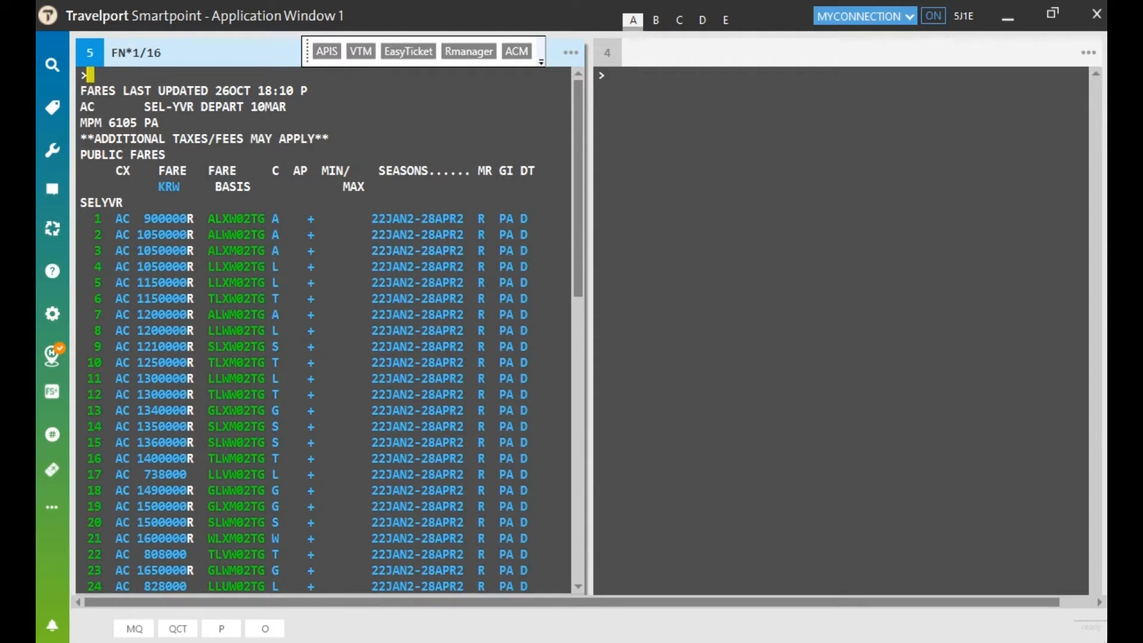
click(235, 218)
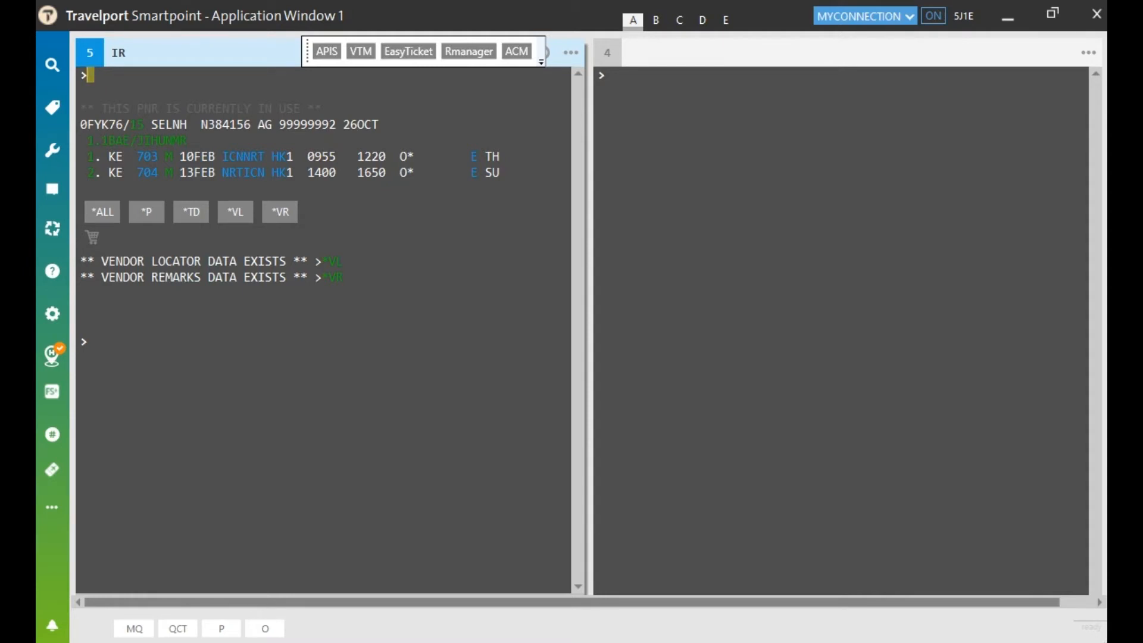
Step: Price the booking on Korean Air with FQCKE
text(FQCKE)
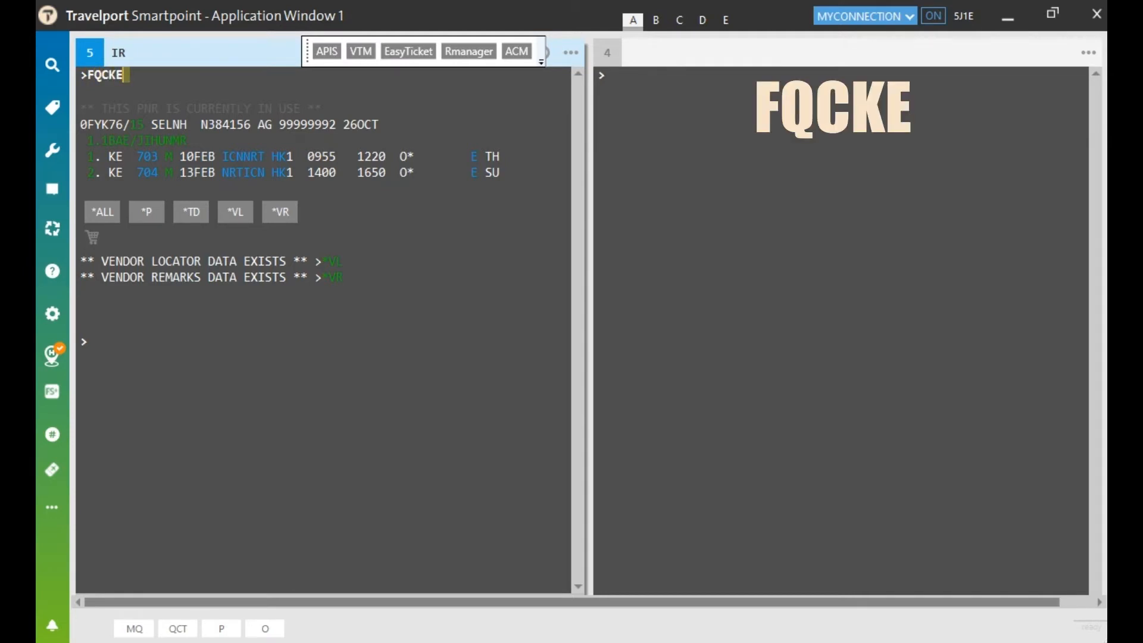
key(Return)
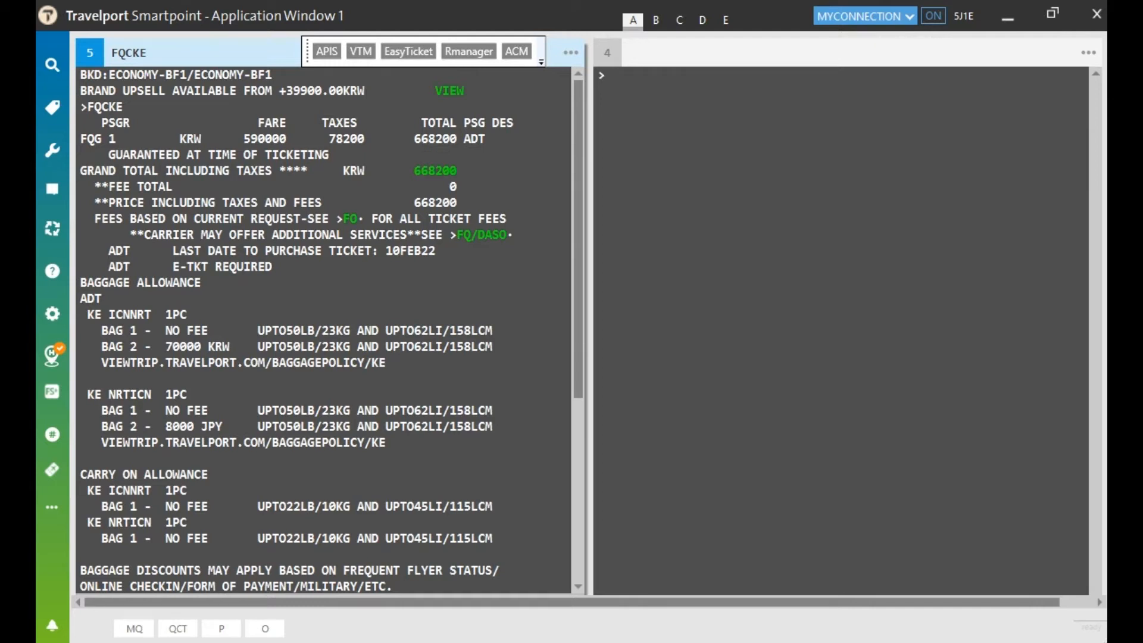
Step: Point out the 78200 tax and the 668200 KRW total in the quote
click(323, 139)
drag(323, 138, 458, 139)
click(389, 171)
click(418, 120)
click(402, 138)
click(353, 138)
Step: Review the baggage and carry-on allowance lines, including ICN–NRT
drag(88, 314, 208, 312)
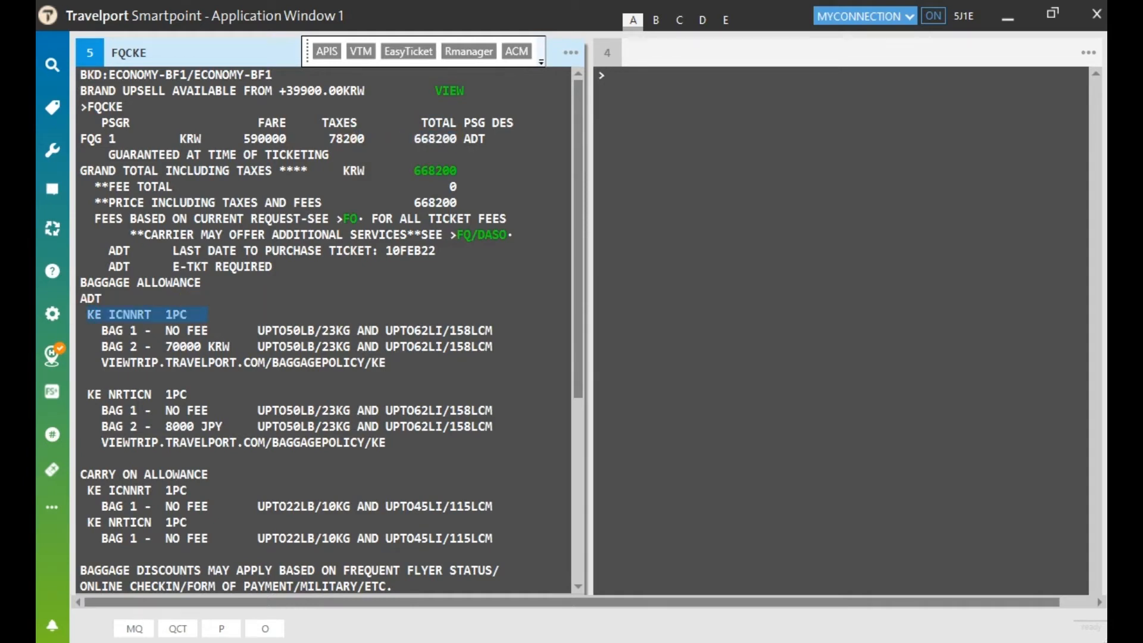
drag(88, 394, 210, 394)
click(260, 282)
scroll(260, 282, down, 3)
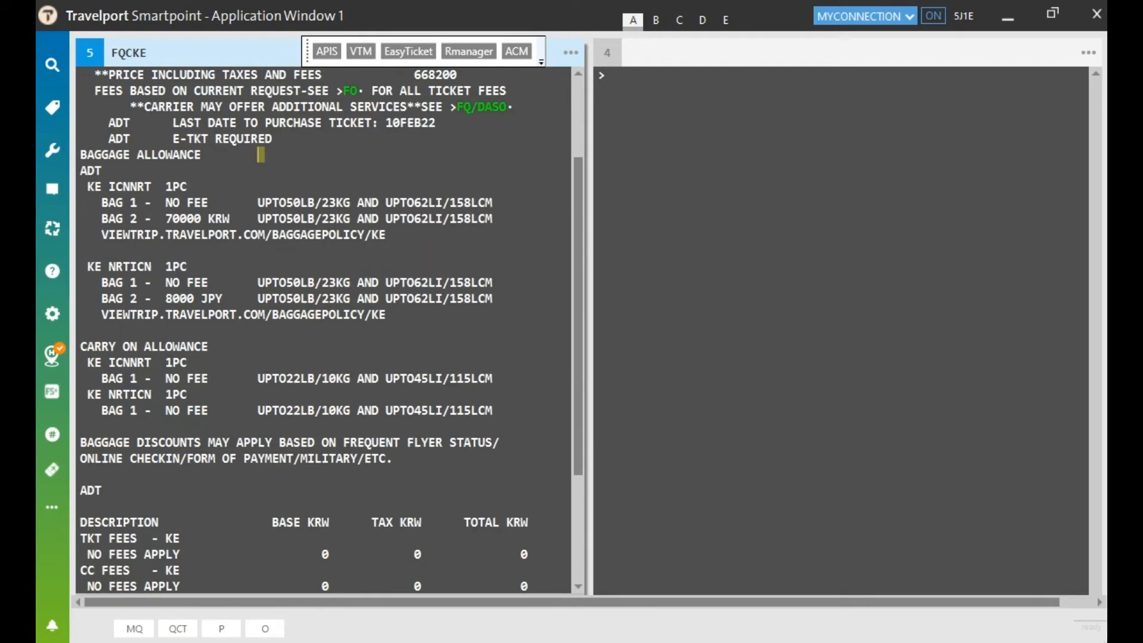
scroll(324, 329, down, 2)
scroll(324, 330, up, 5)
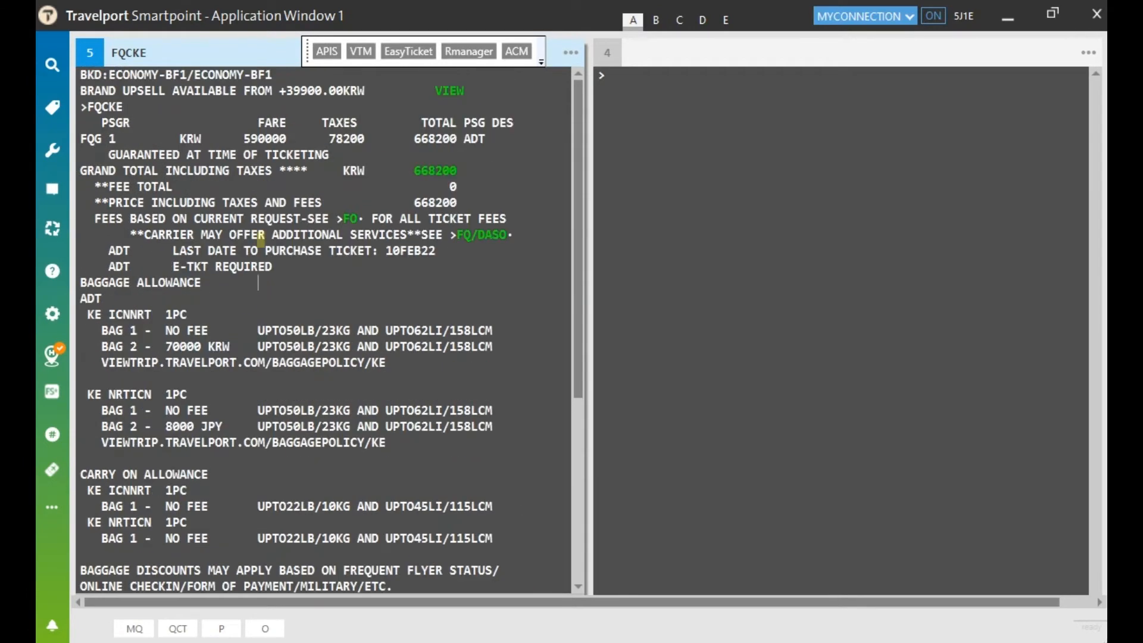
click(131, 108)
Step: Clear the screen and display stored fare quote 1 with *FF1
key(ctrl+w)
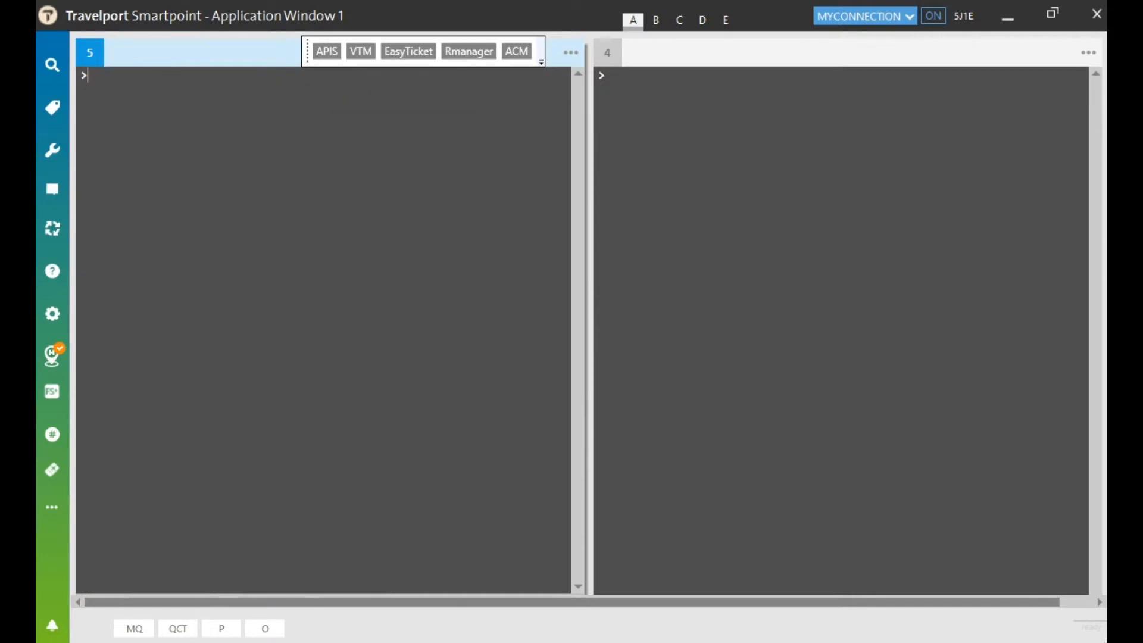
text(*FF1)
key(Return)
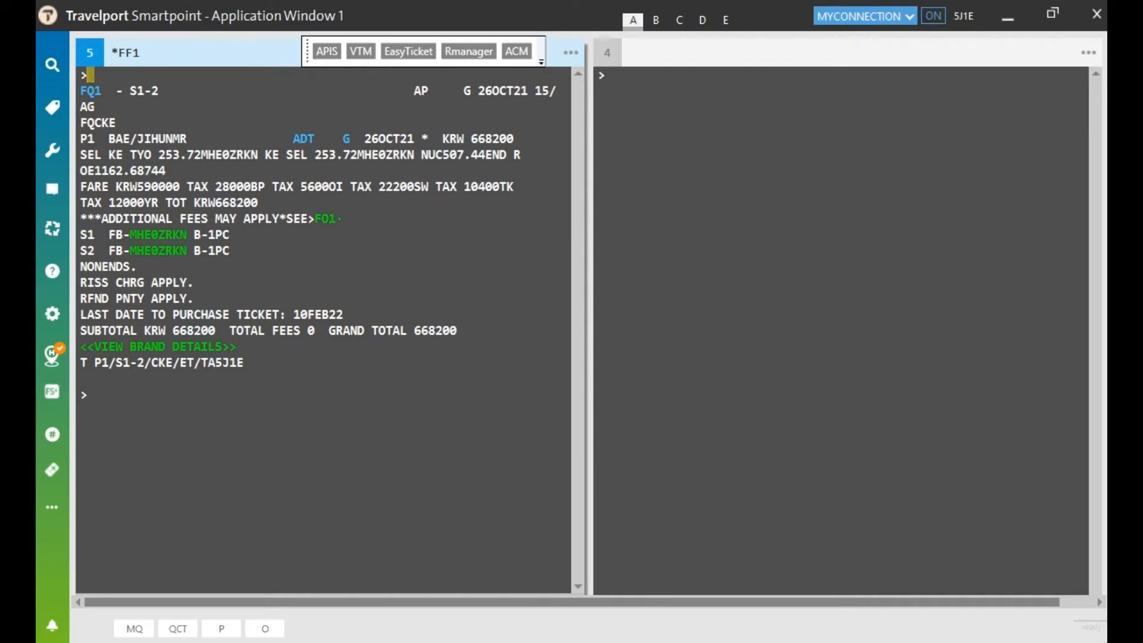
Step: Review the fare calculation, KRW590000 base fare, taxes and KRW668200 total
drag(156, 154, 245, 155)
click(169, 171)
drag(116, 186, 180, 186)
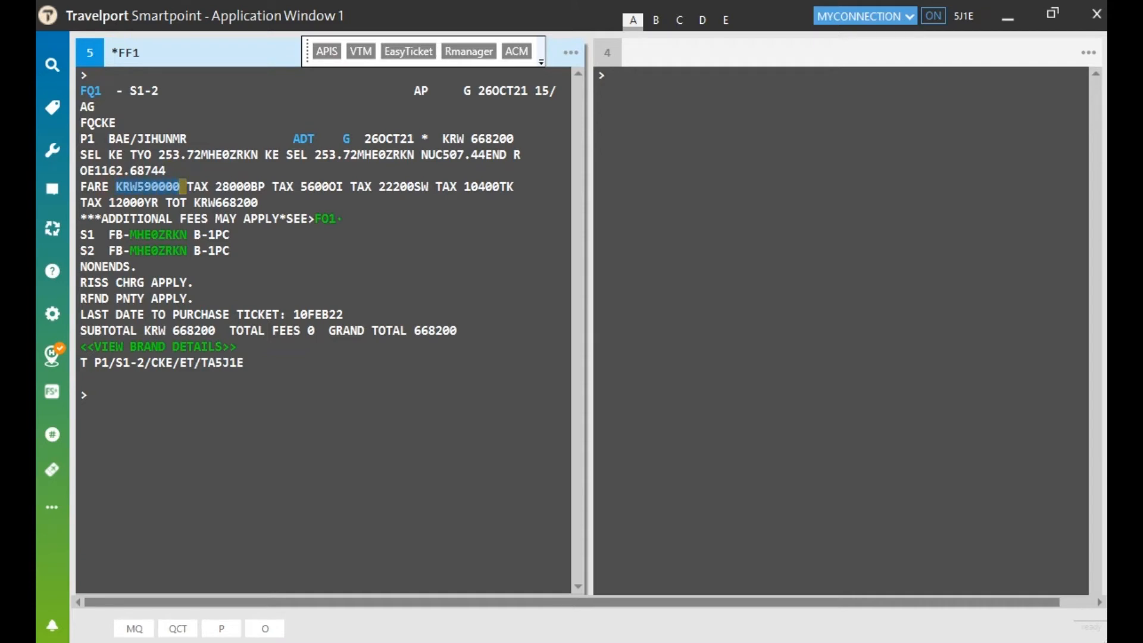
click(170, 170)
drag(185, 186, 261, 202)
click(385, 200)
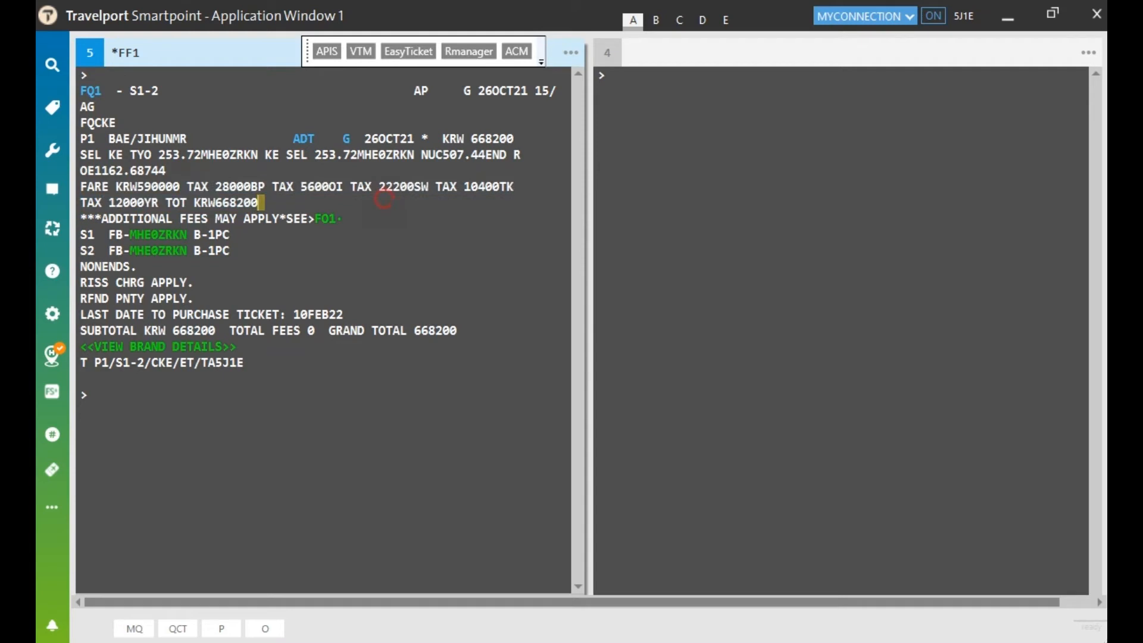
Step: Check the baggage allowances, B-1PC on the first segment
click(226, 251)
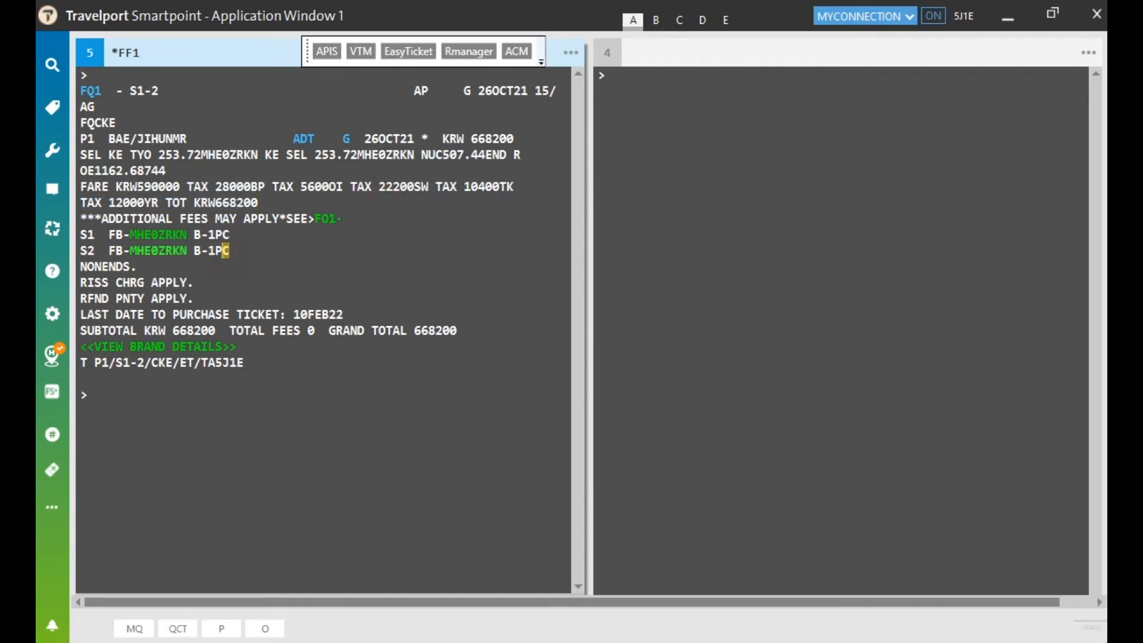
drag(194, 235, 230, 234)
click(239, 251)
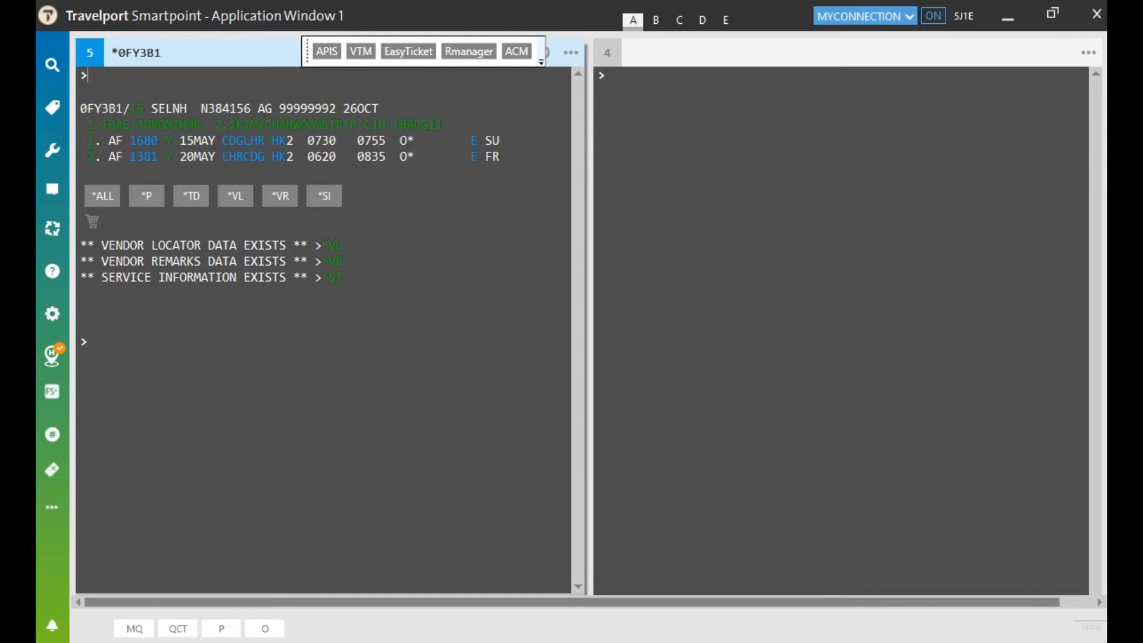
Step: Price the booking on Air France with FQCAF and try filing it with -FF
text(FQCAF)
key(Return)
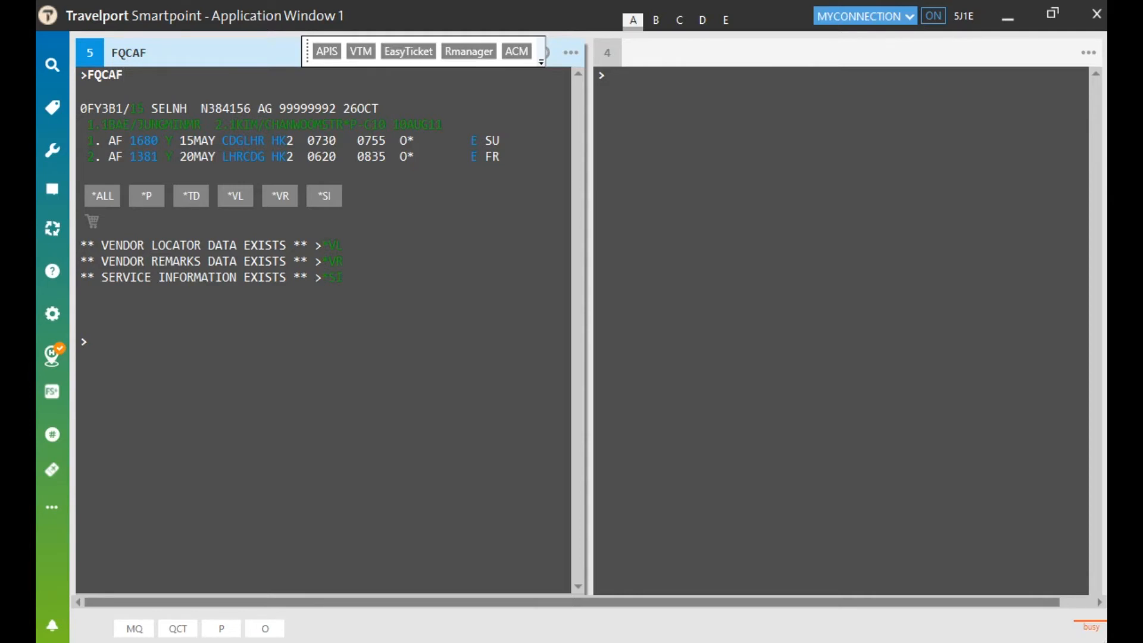
text(-FF)
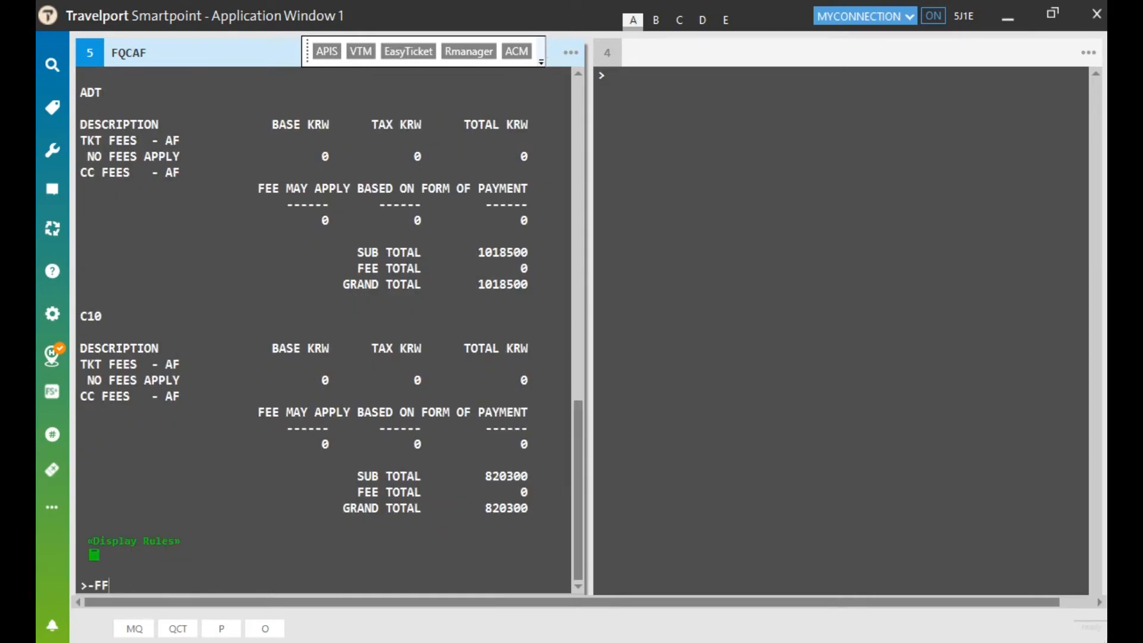
key(Return)
Step: List stored fares with *FF and open fare 1, noting the second segment's 0PC baggage
text(-)
key(BackSpace)
text(*FF)
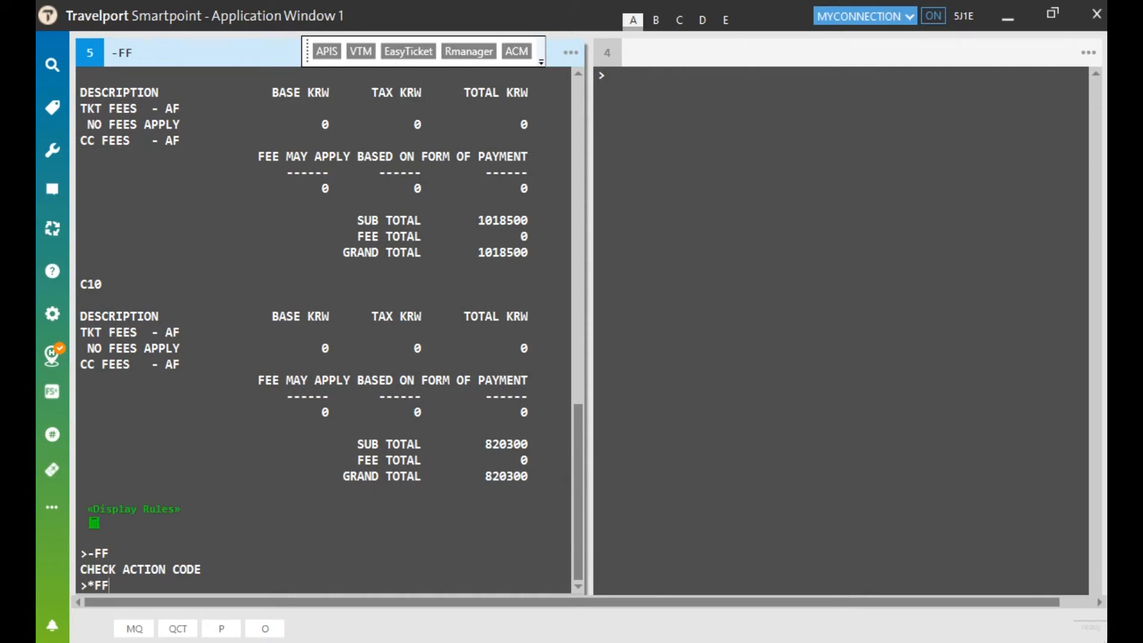
key(Return)
text(*FF1)
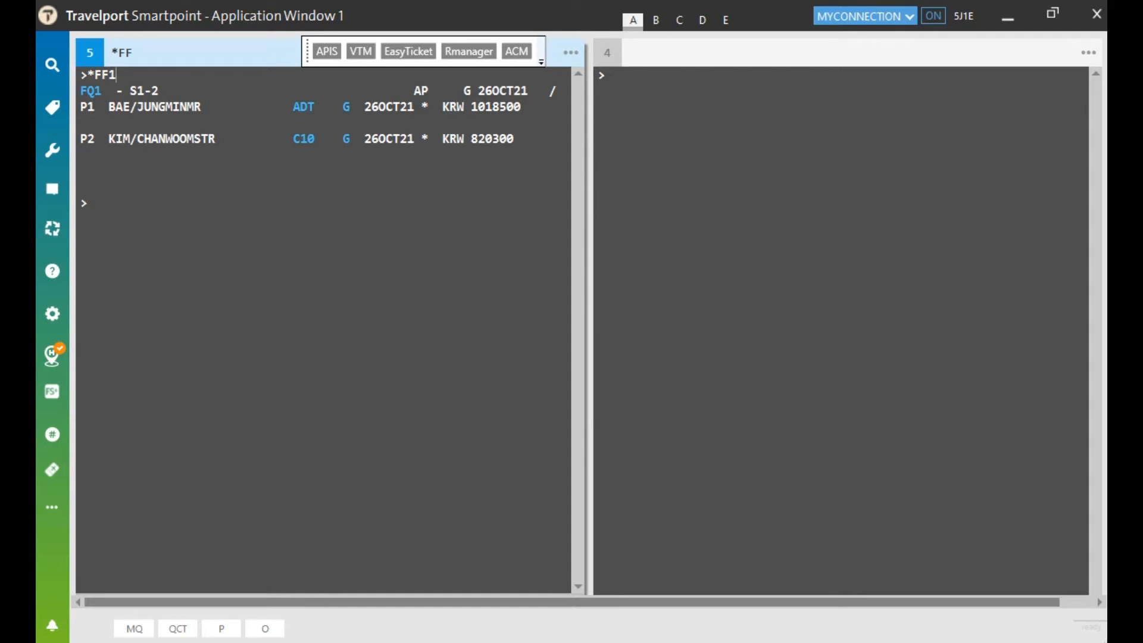
key(Return)
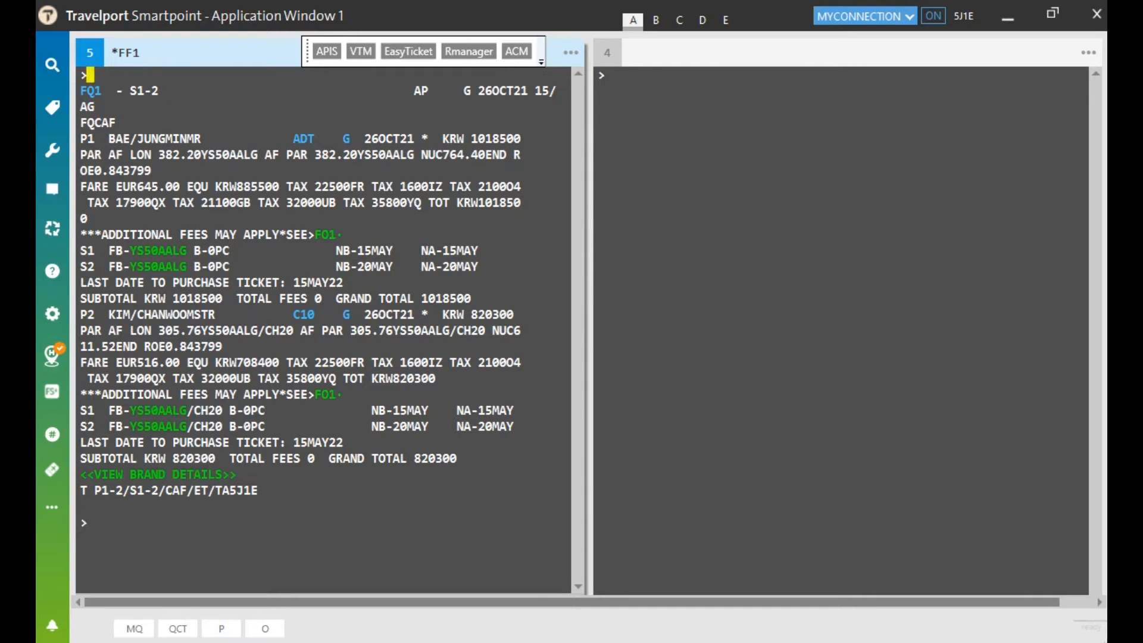
drag(207, 266, 228, 267)
click(232, 250)
Step: Redisplay the Air France booking record with *R
click(109, 528)
text(*R)
key(Return)
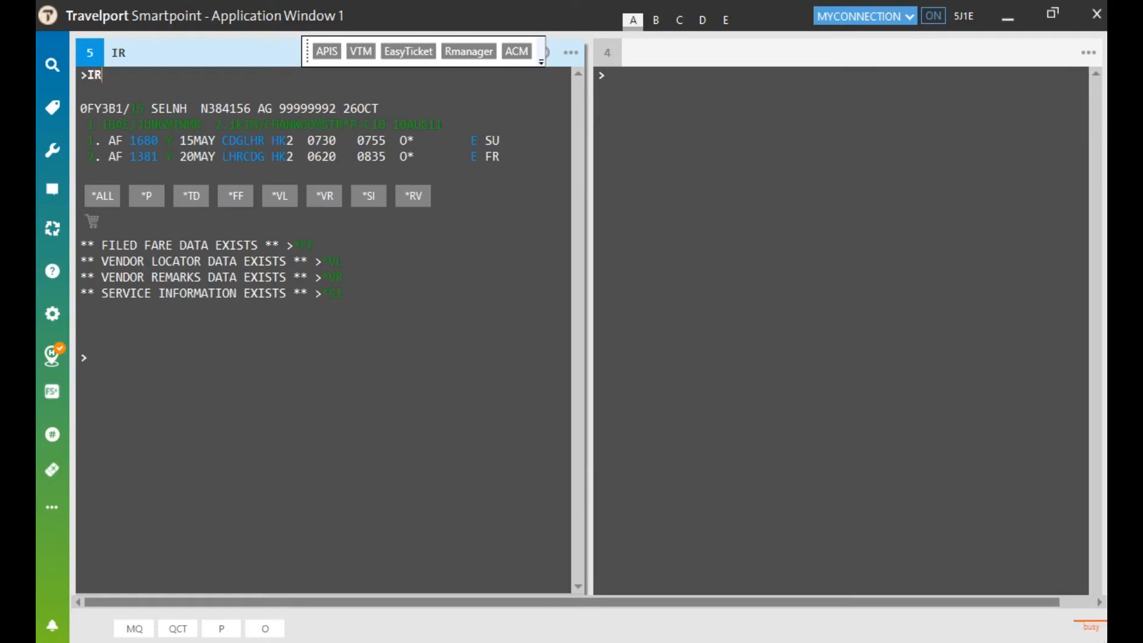
Step: Redisplay the booking, list alternative Air France fares (FQACAF), and file option 2, YS50ABST at 1087200 KRW
text(IR)
key(Return)
text(FQACAF)
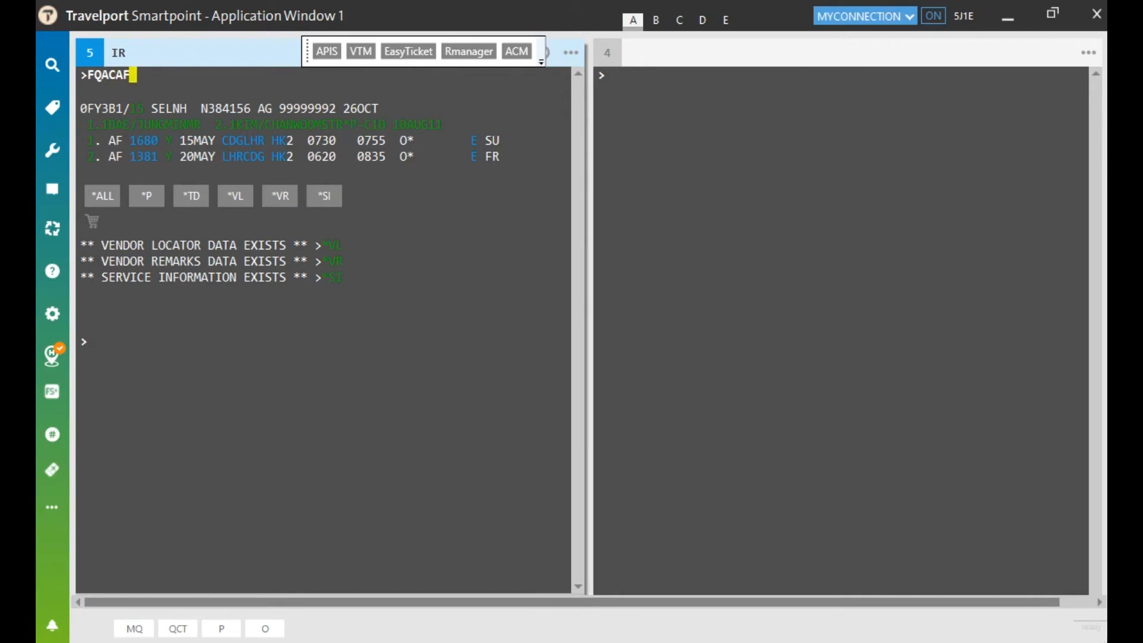
key(Return)
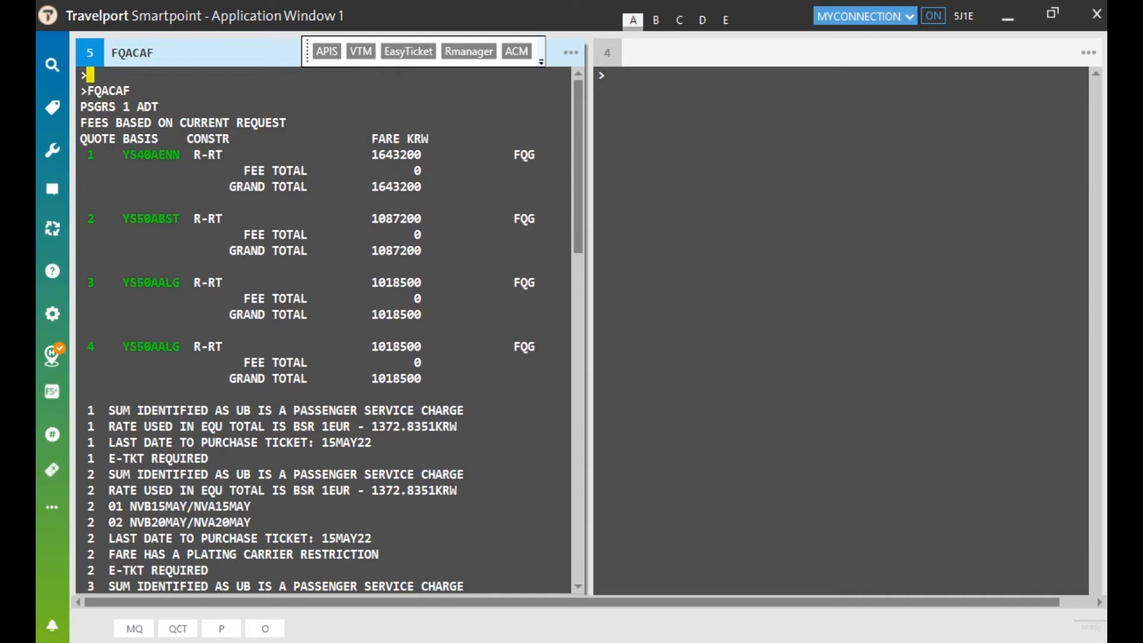
key(Return)
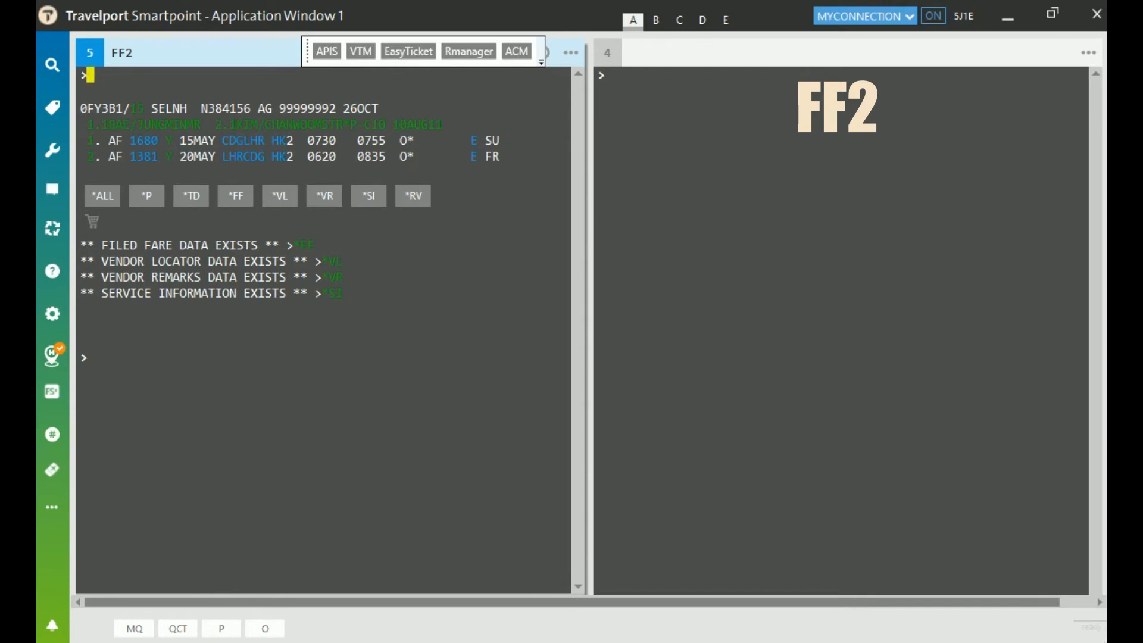
Step: View the filed fare detail with *FF1, then add received-from P and end the transaction
text(*FF)
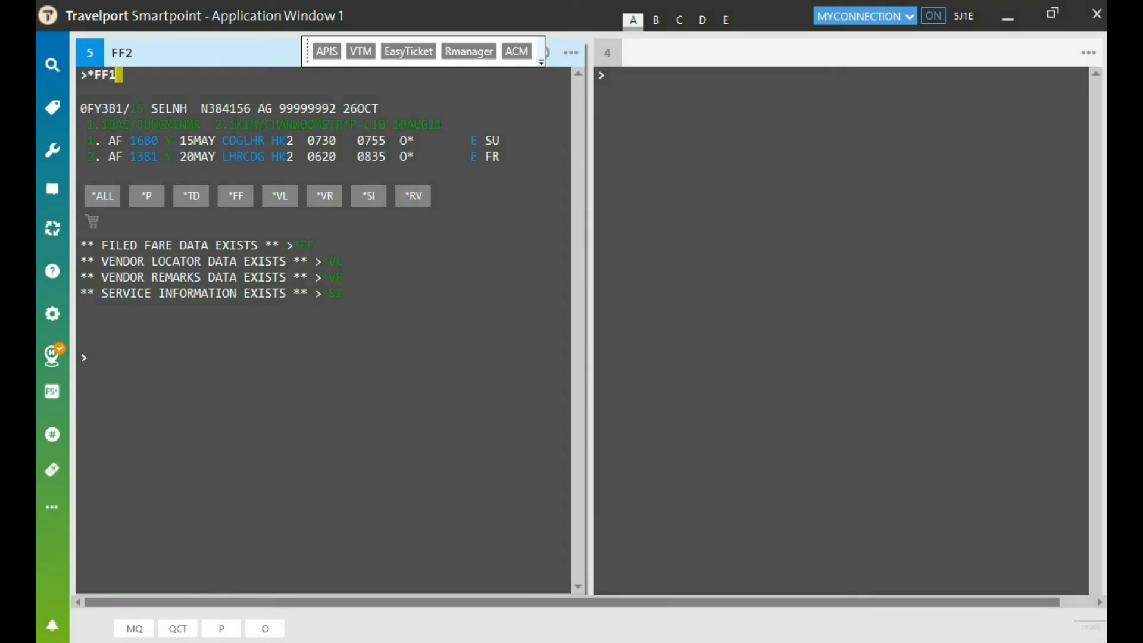
text(1)
key(Return)
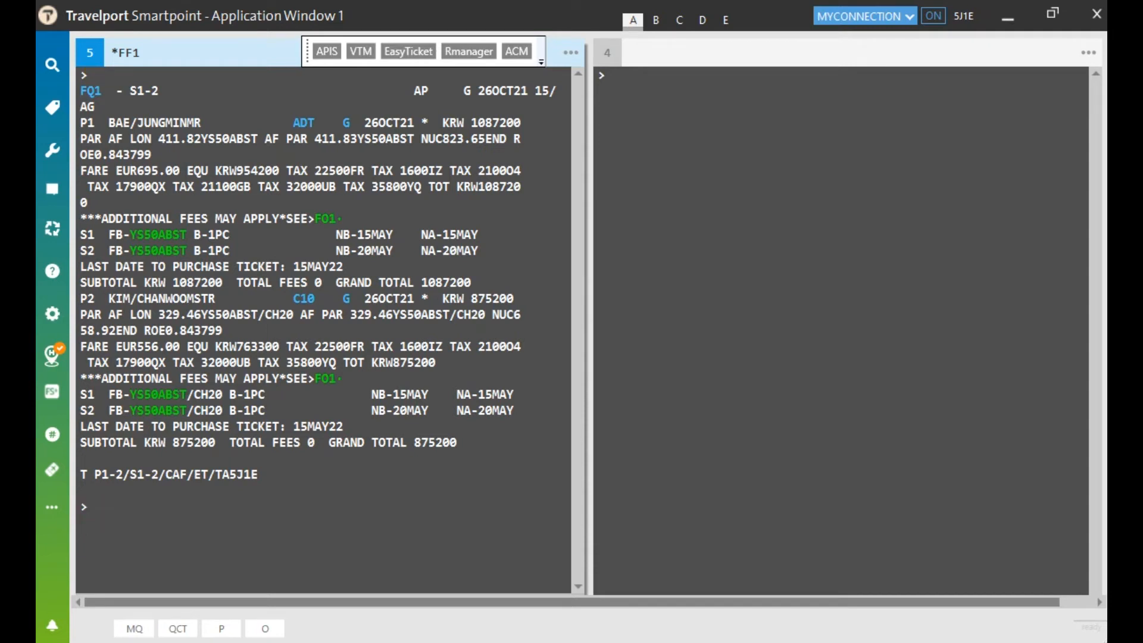
text(R.P)
key(Return)
text(ER)
key(Return)
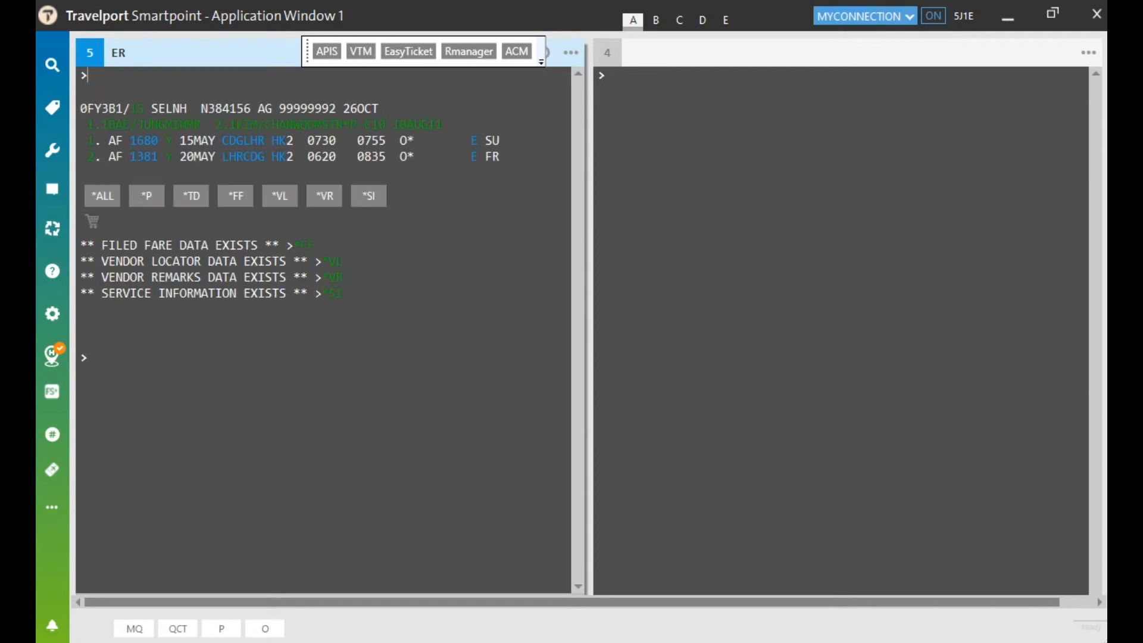
Step: Redisplay the booking and show the detailed stored fare 1 for both passengers
text(IR)
key(Return)
text(*FF)
key(Return)
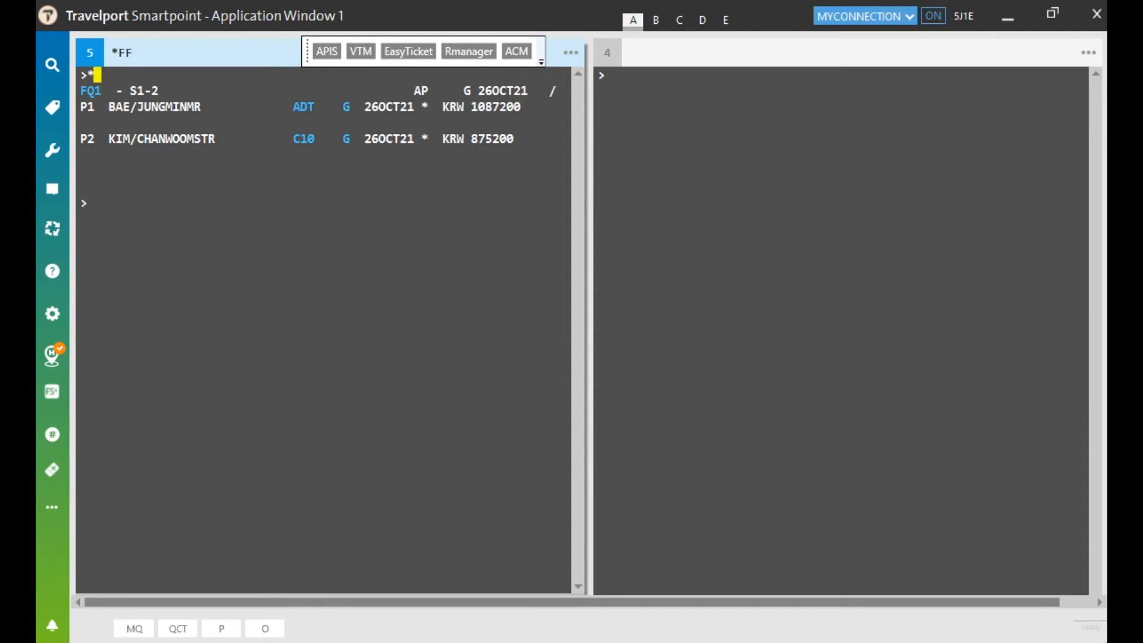
text(1)
key(Return)
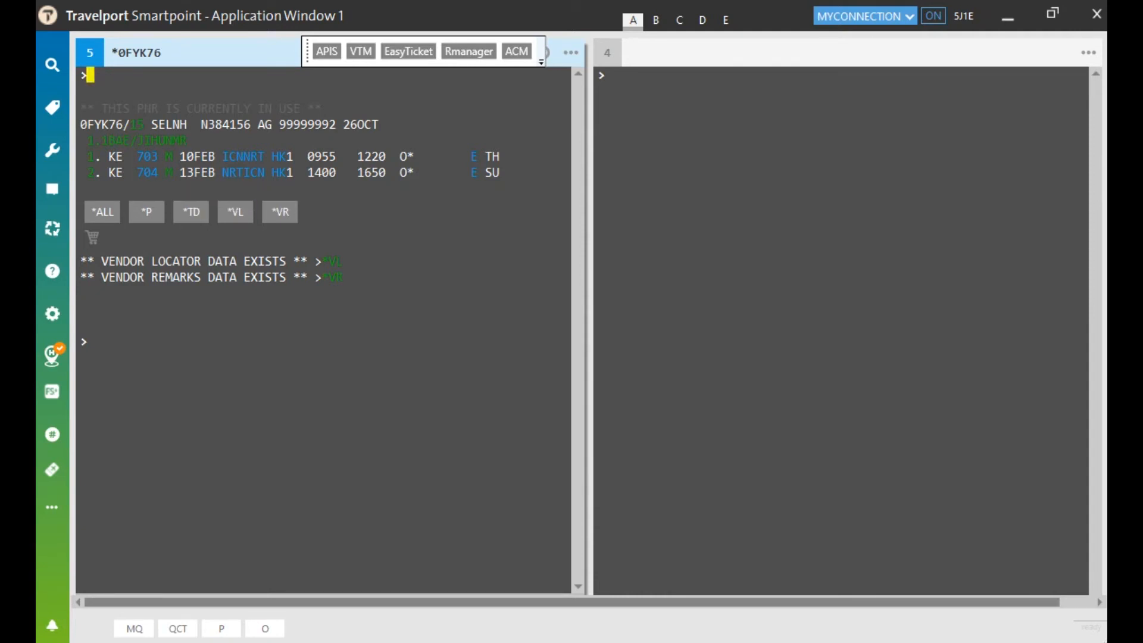
Step: Enter the Korean Air best-buy quote request FQBBCKE at the top prompt, ready to submit
click(110, 341)
click(95, 75)
text(FQBBCKE)
Step: Run the best-buy quote and review the lowest fare, rebook line, taxes and 475000 base fare
key(Return)
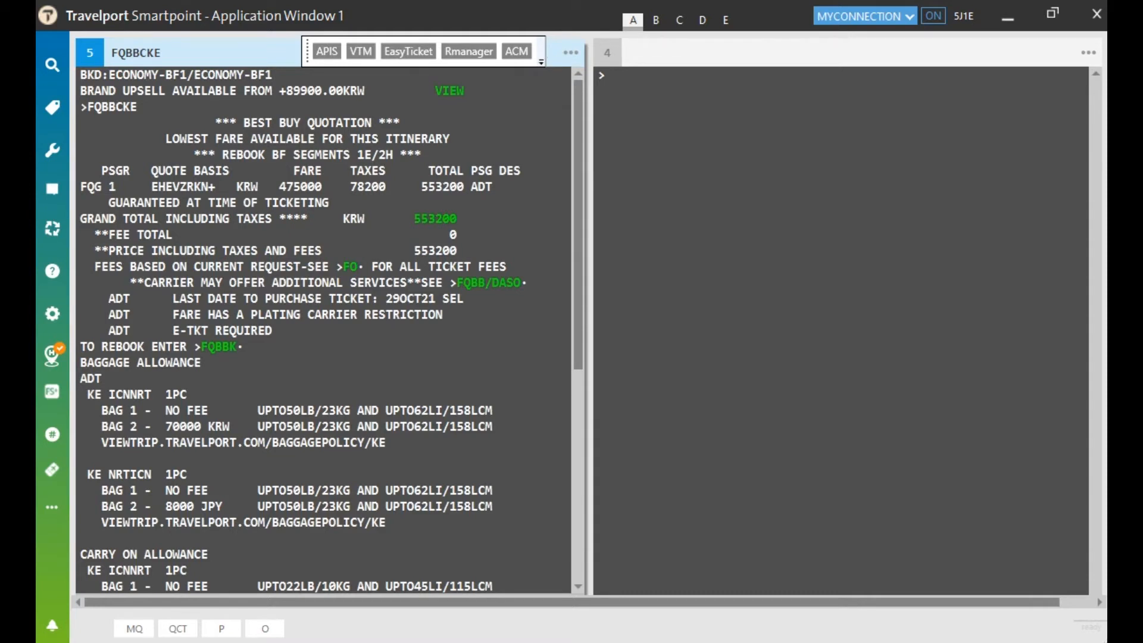
drag(168, 138, 465, 140)
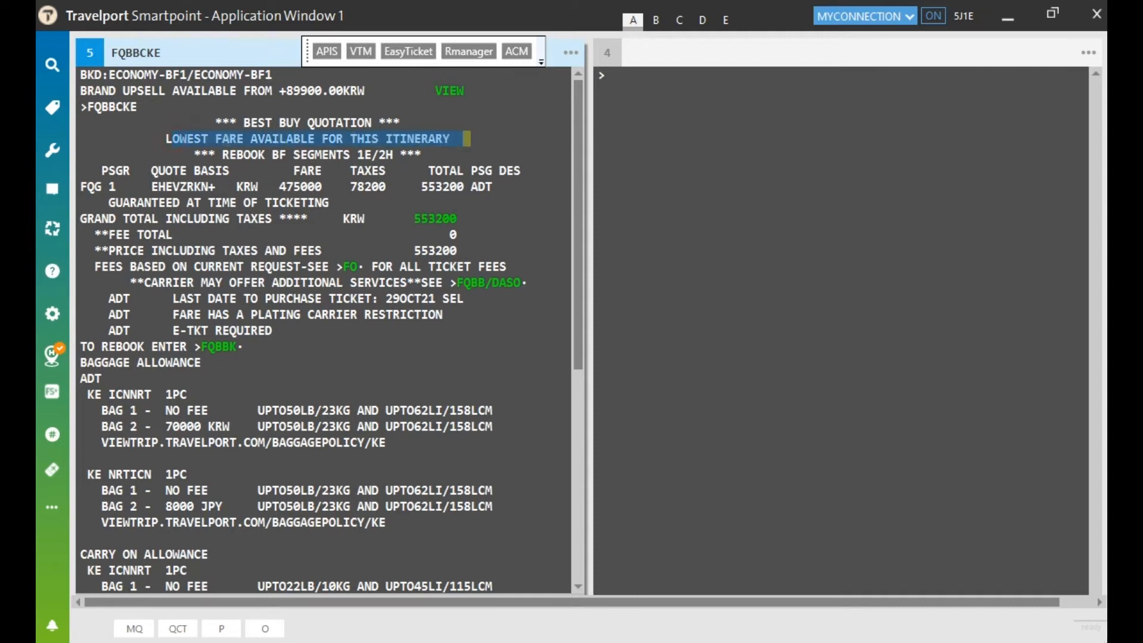
click(338, 139)
drag(200, 154, 438, 155)
click(346, 155)
click(354, 171)
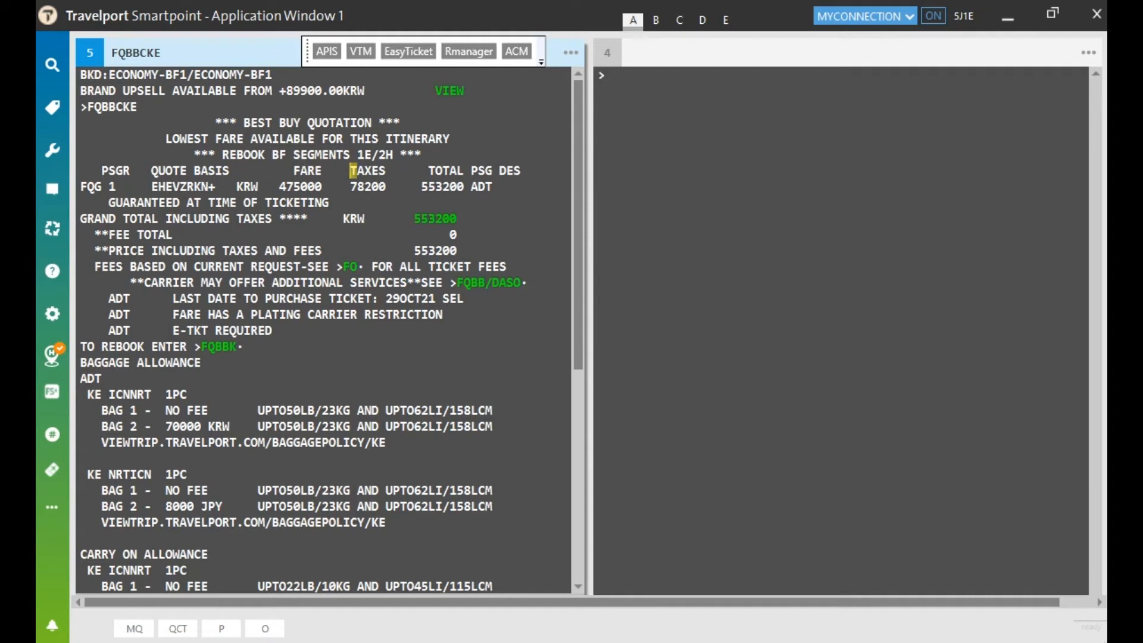
drag(276, 187, 325, 187)
click(286, 204)
Step: Highlight the TO REBOOK instruction and pick up the suggested FQBBK rebook entry
drag(81, 347, 190, 346)
click(181, 365)
click(246, 347)
Step: Submit FQBBK to rebook both segments into class E, confirm REBOOK SUCCESSFUL, and redisplay the PNR
key(Return)
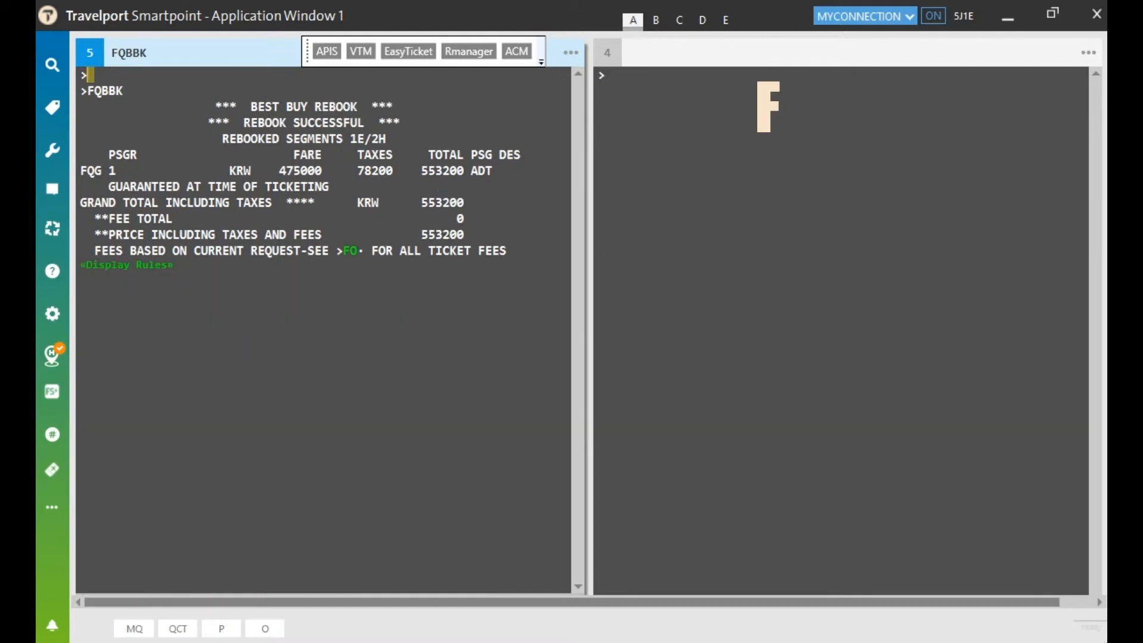
drag(238, 124, 379, 124)
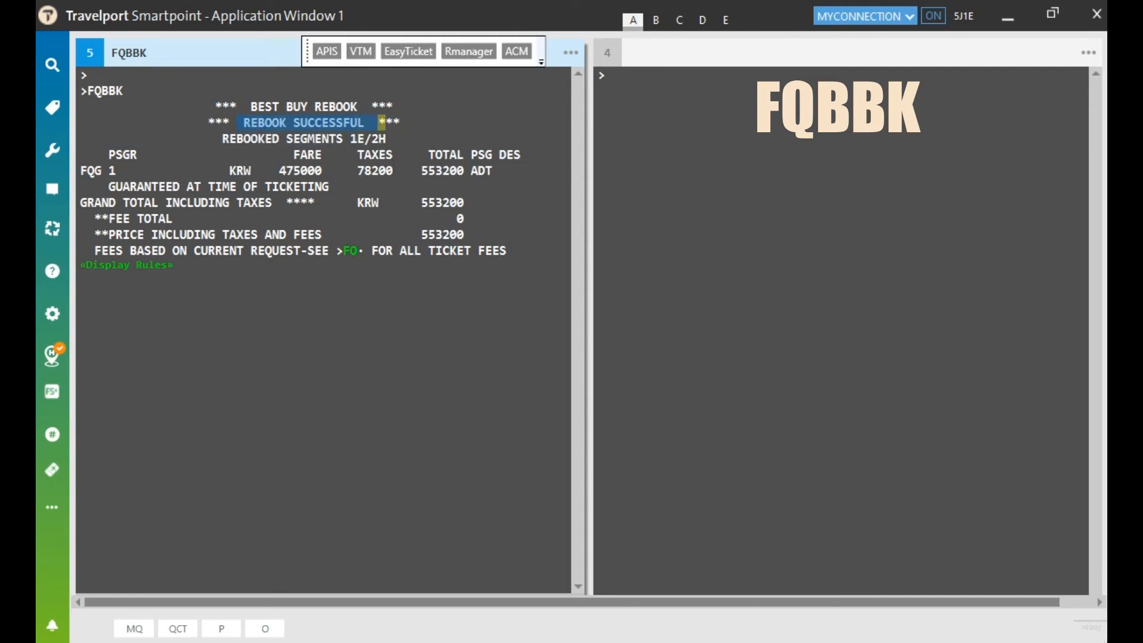
click(90, 76)
text(*R)
key(Return)
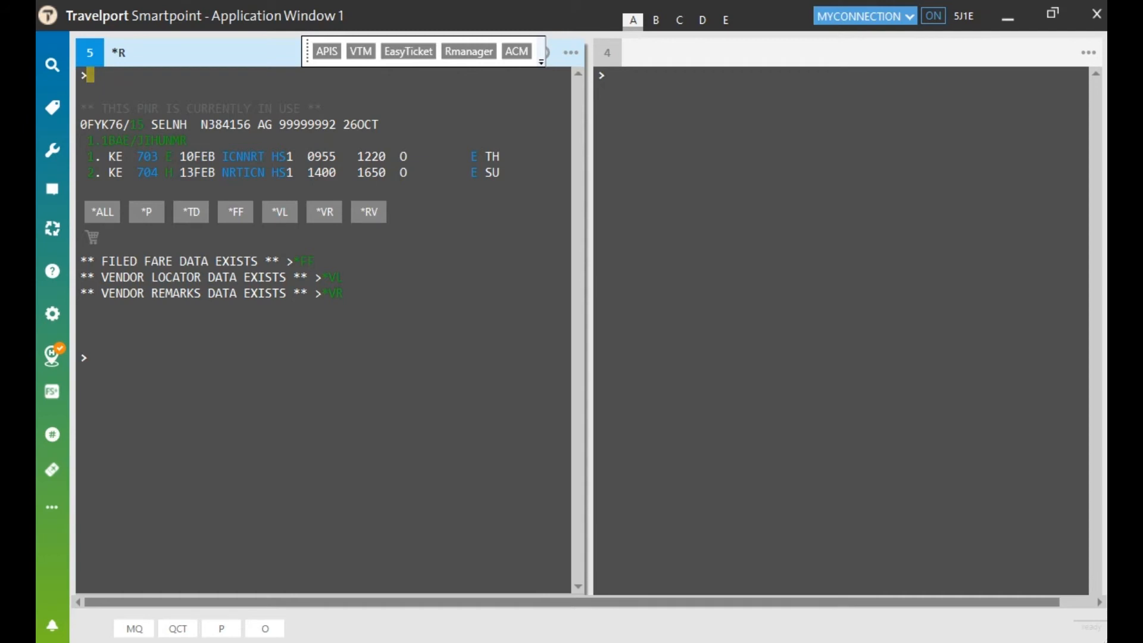
Step: Save the booking with received-from P, re-retrieve it, and view stored fare 1 at KRW 553200
click(89, 358)
text(R.P)
key(Return)
text(ER)
key(Return)
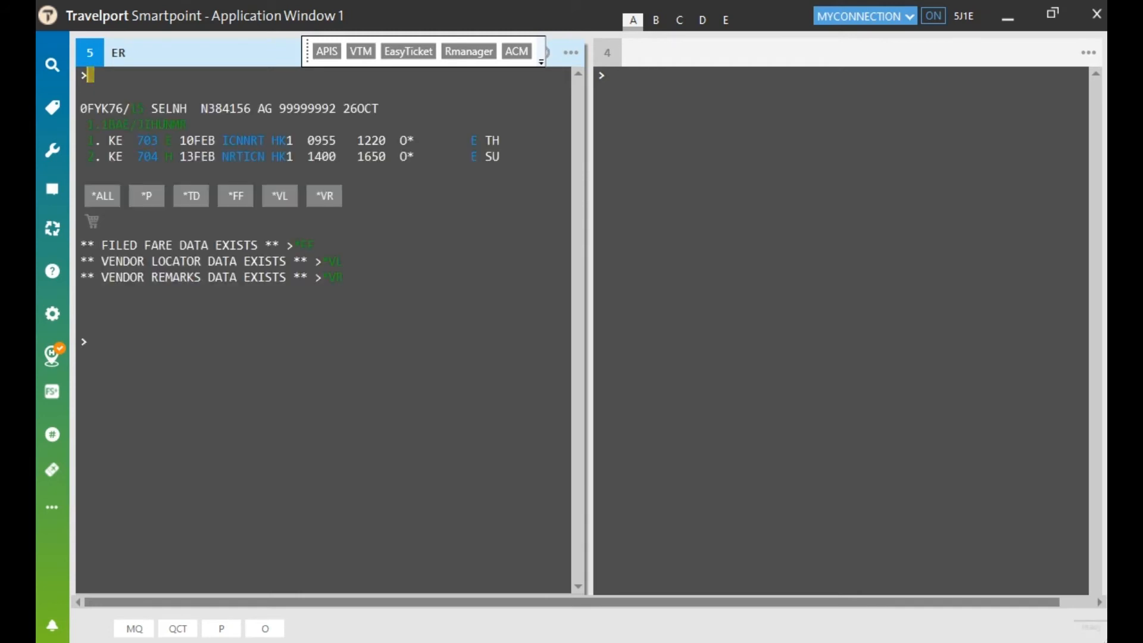
key(Return)
key(Return)
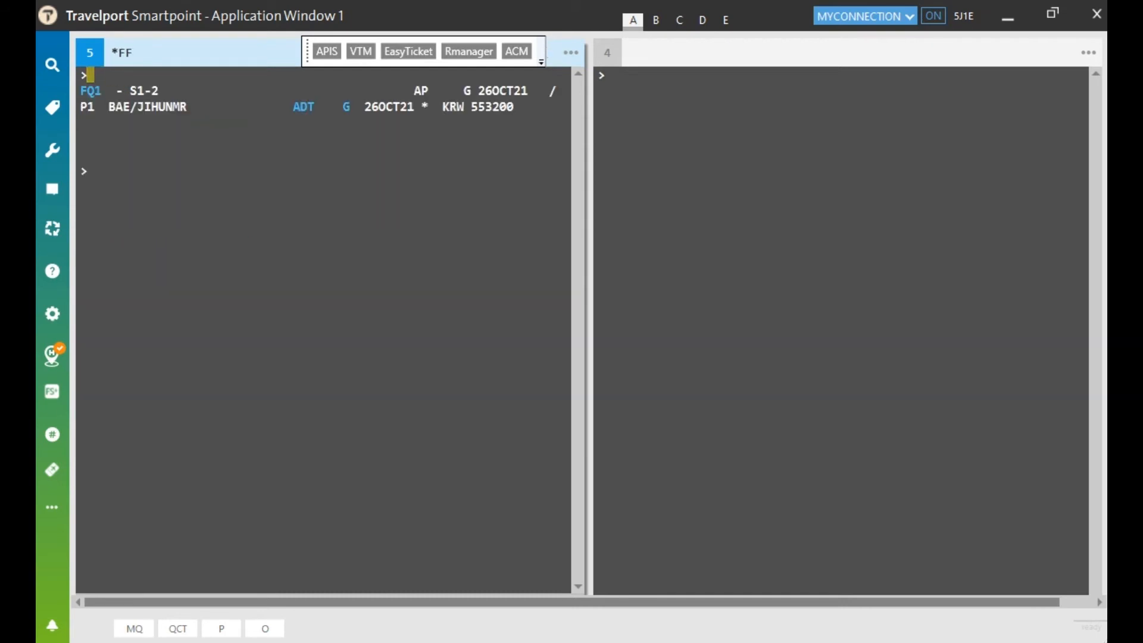
text(*FF1)
key(Return)
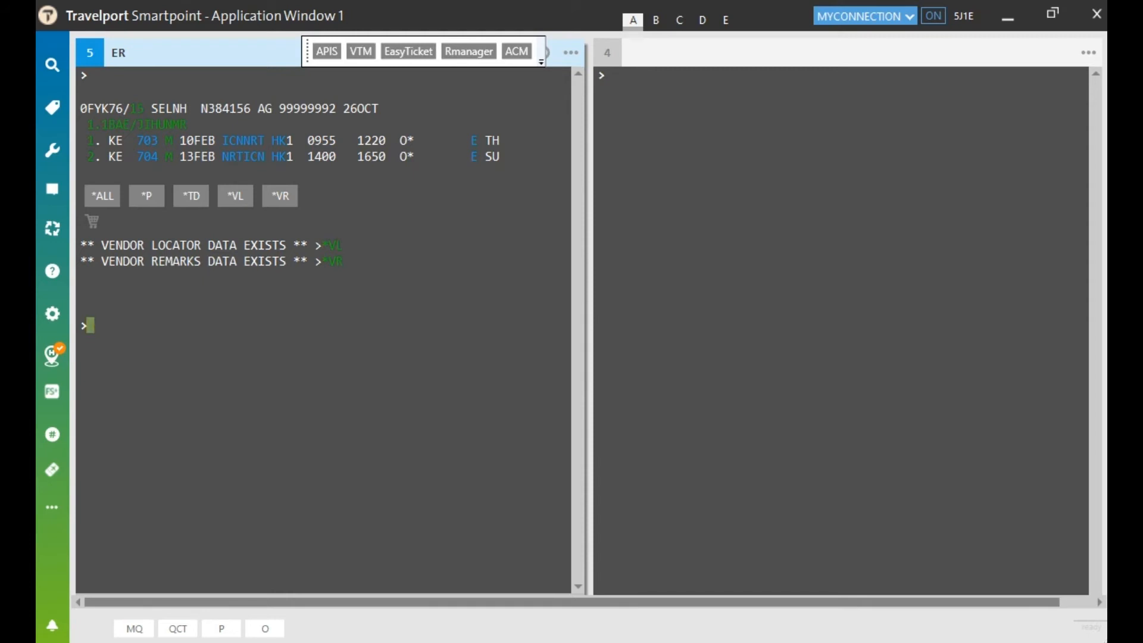
Step: Display Korean Air M-class fares Incheon–Narita for 10 February with FD10FEBICNNRT/KE-M
text(10FEBICNNR)
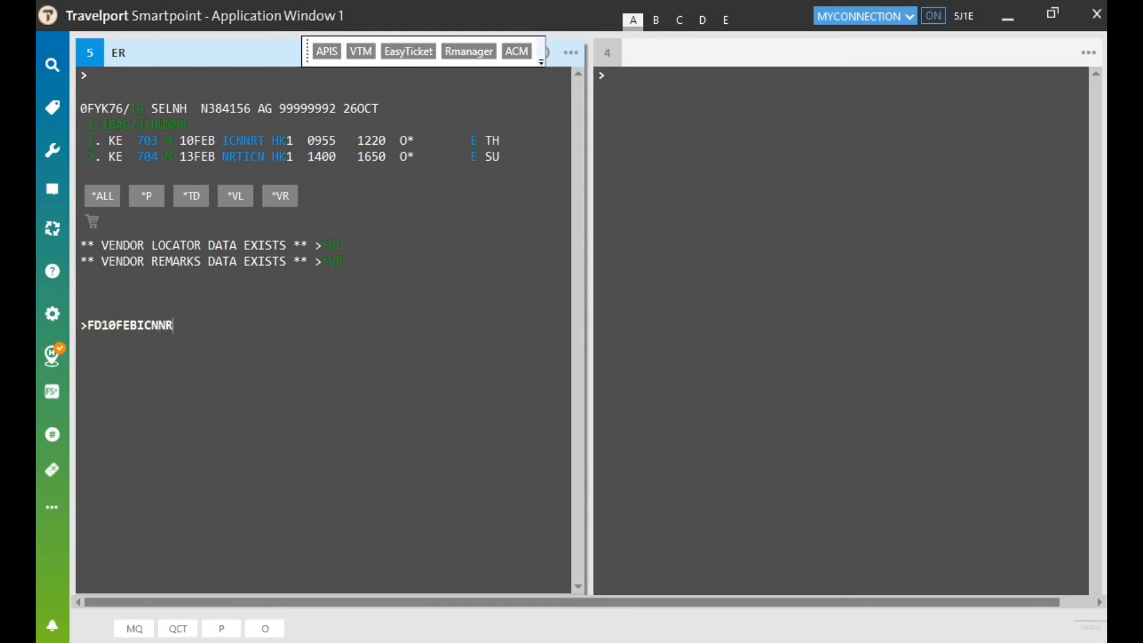
text(T/KE-)
text(M)
key(Return)
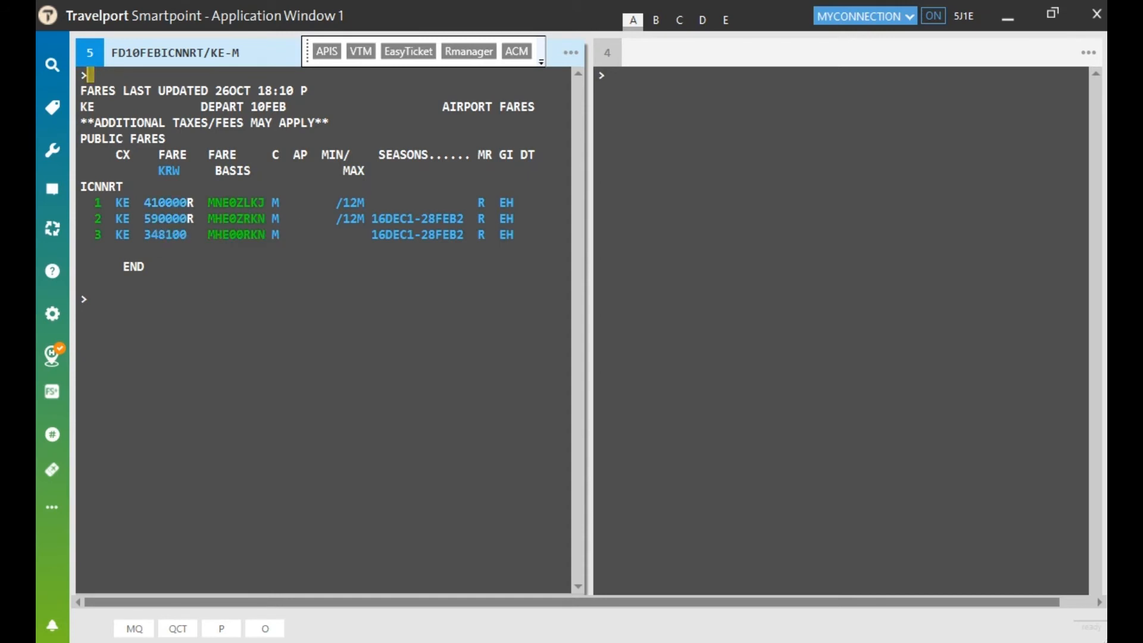
Step: In window 4, price the itinerary as booked with FQCKE, totalling KRW 668200
click(608, 75)
text(FQCKE)
key(Return)
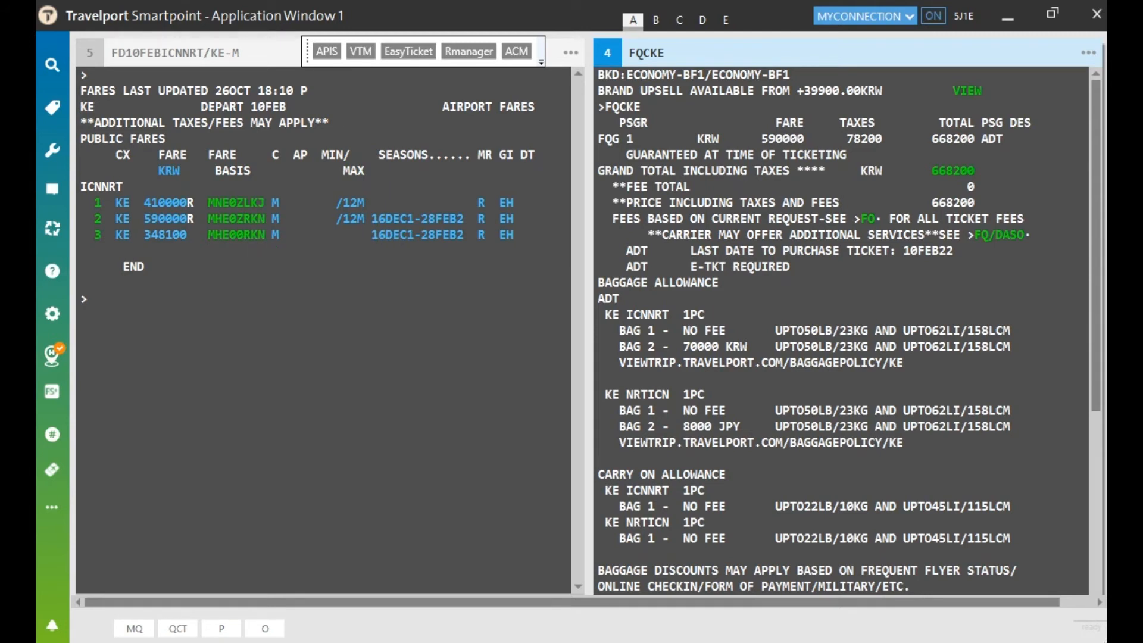
Step: In window 5, quote the itinerary at fare basis MNE0ZLKJ, totalling KRW 488200
click(121, 305)
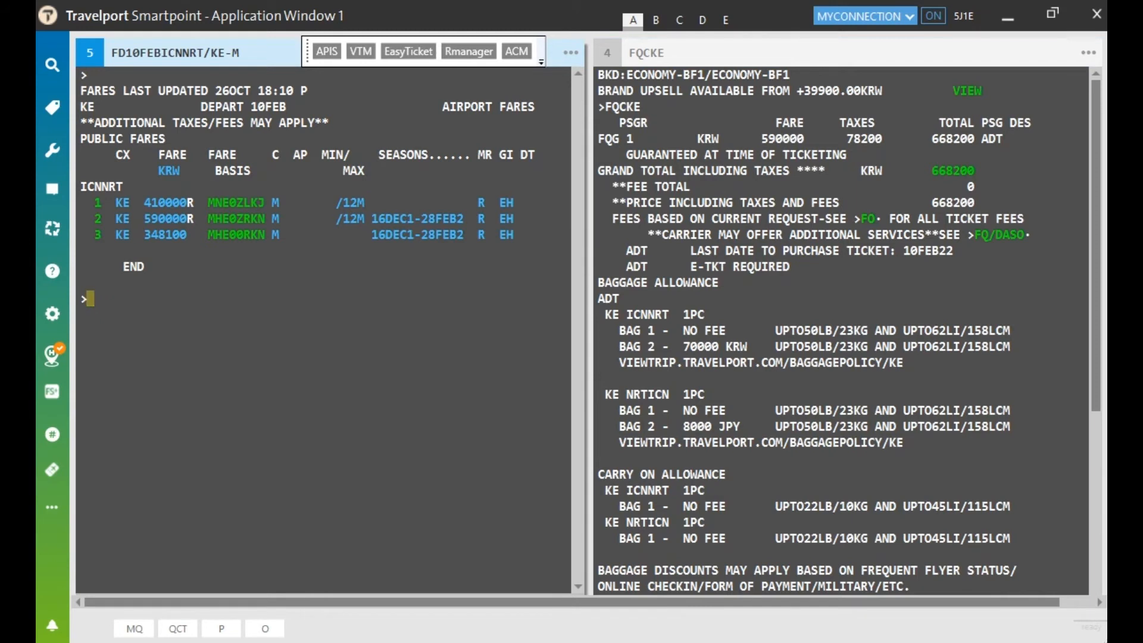
text(FQ@MNE0ZLKJ/C)
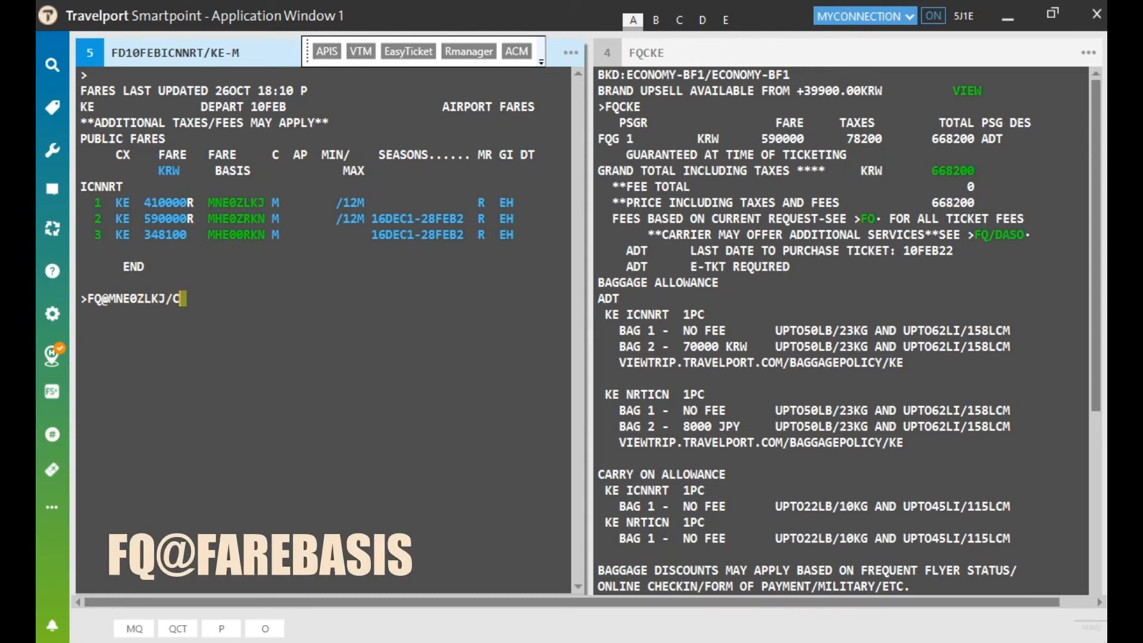
text(KE)
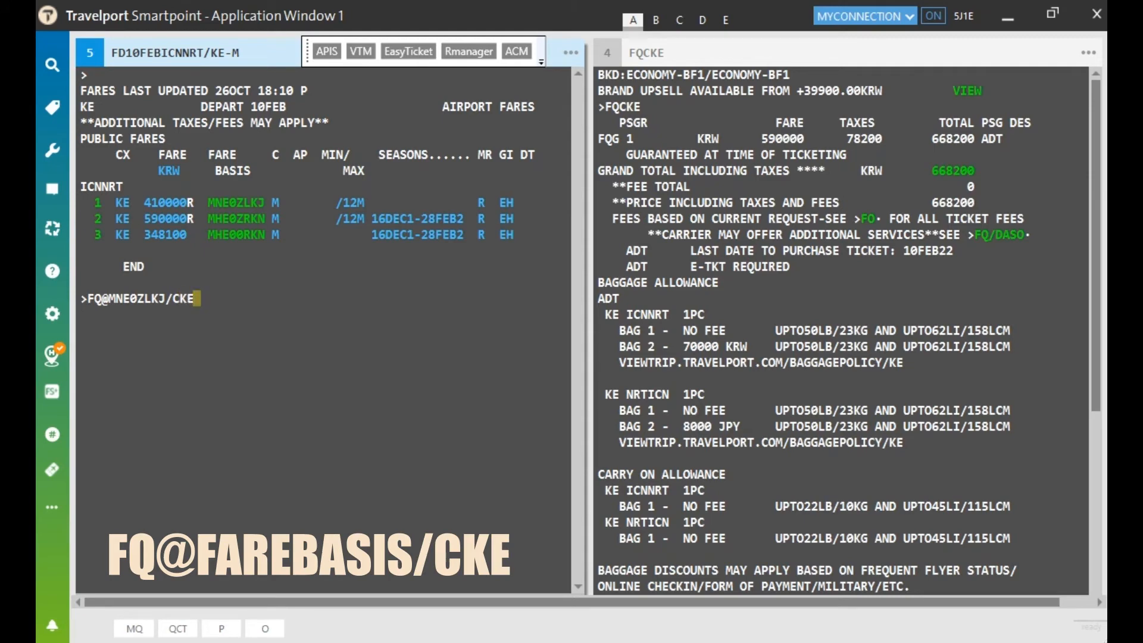
key(Return)
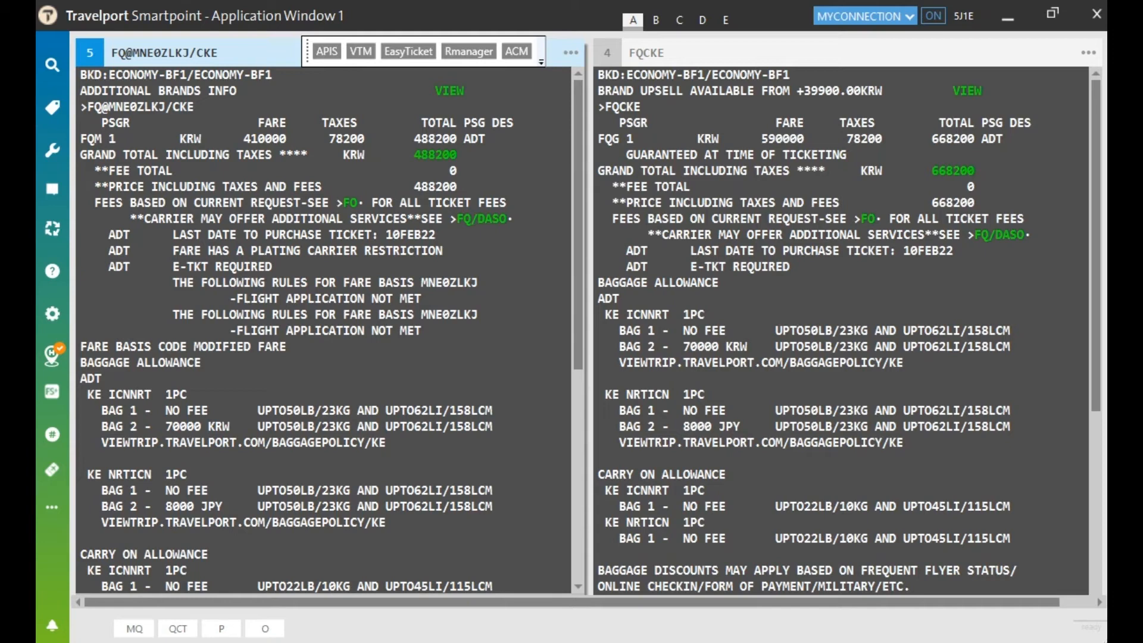
Step: Highlight the two FLIGHT APPLICATION NOT MET lines in the MNE0ZLKJ quote
drag(233, 299, 365, 299)
click(347, 299)
drag(426, 330, 421, 299)
click(417, 299)
click(333, 250)
click(290, 267)
Step: Clear window 5 and list the stored fares: FQ1 KRW 668200 and FQ2 KRW 488200
key(ctrl+w)
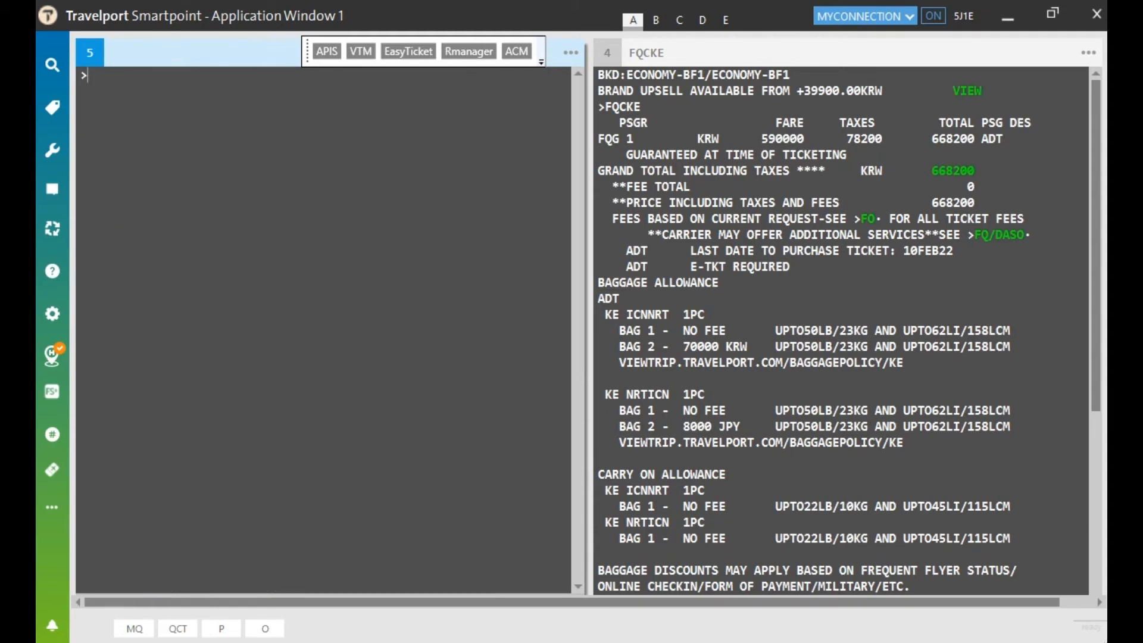
text(*-FF)
key(BackSpace)
key(BackSpace)
key(BackSpace)
text(FF)
key(Return)
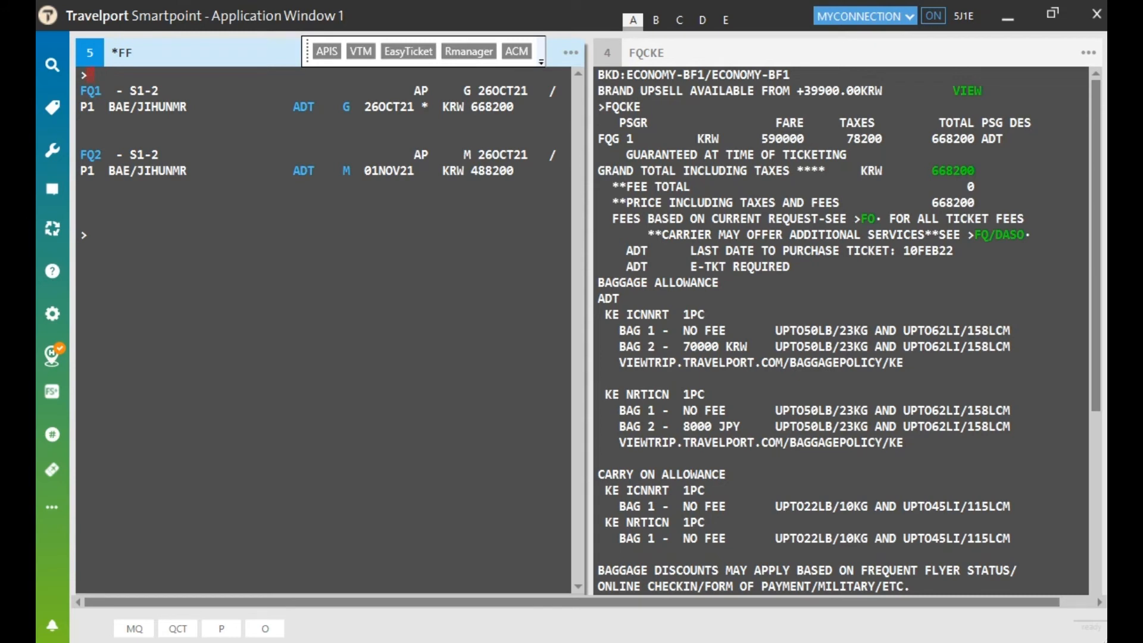
Step: Redisplay the booking, list the stored fares, and show details of stored fare 1
click(189, 250)
text(*R)
key(Return)
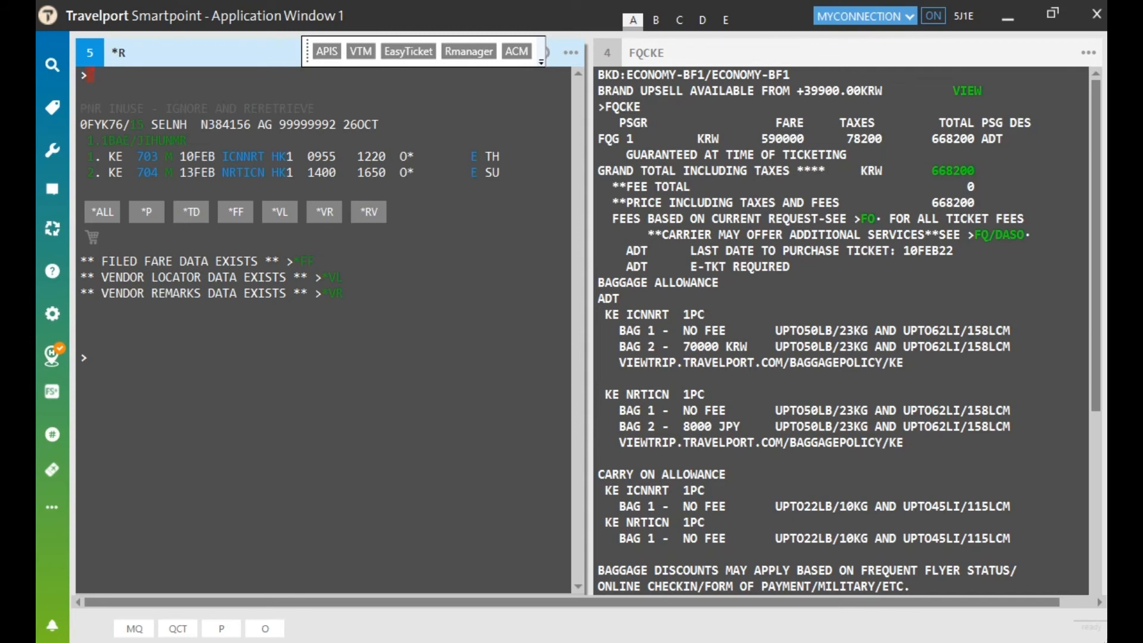
text(*FF)
key(Return)
text(1)
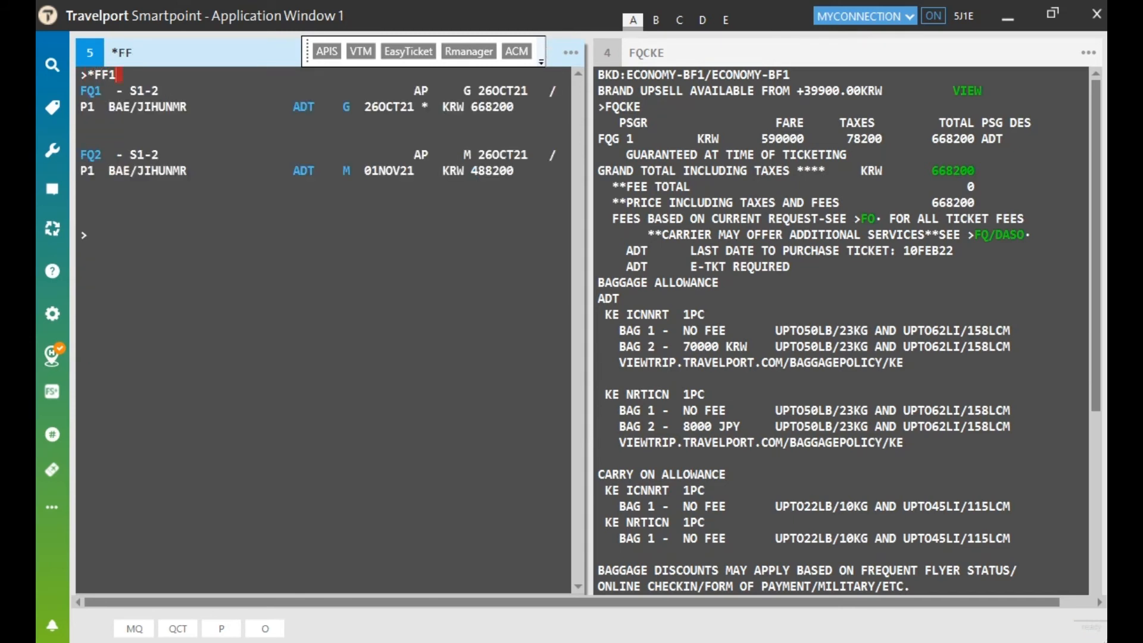
key(Return)
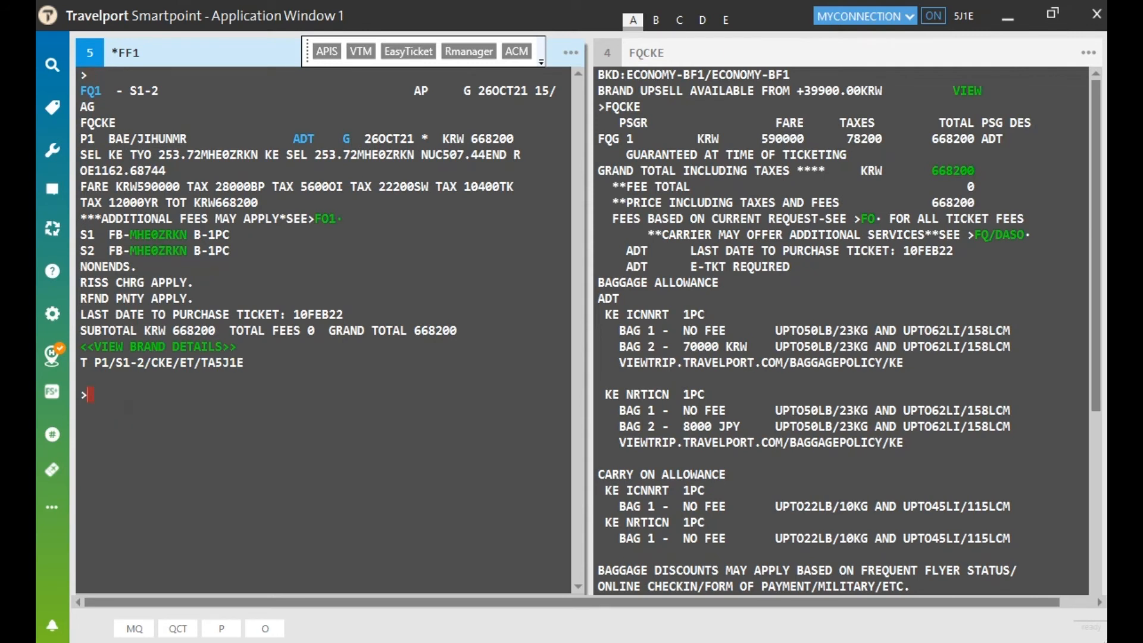
Step: Reprice the booking at fare basis MHE0ZRKN on KE (FQ@MHE0ZRKN/CKE), totalling KRW 668200
text(FQ@)
text(MHE0ZRKN/C)
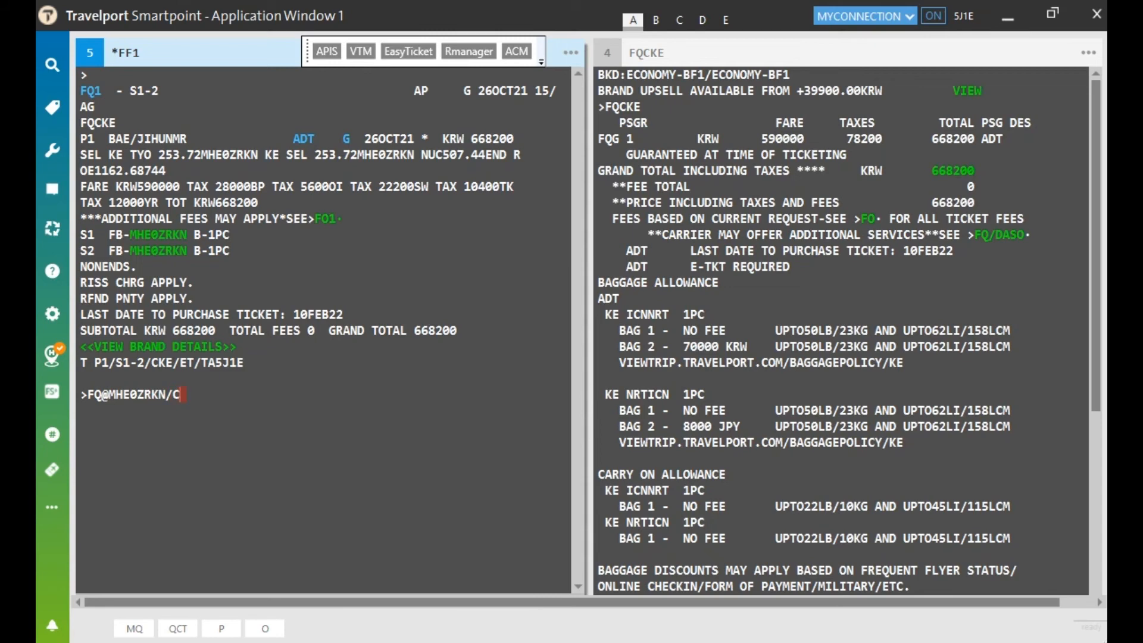
text(KE)
key(Return)
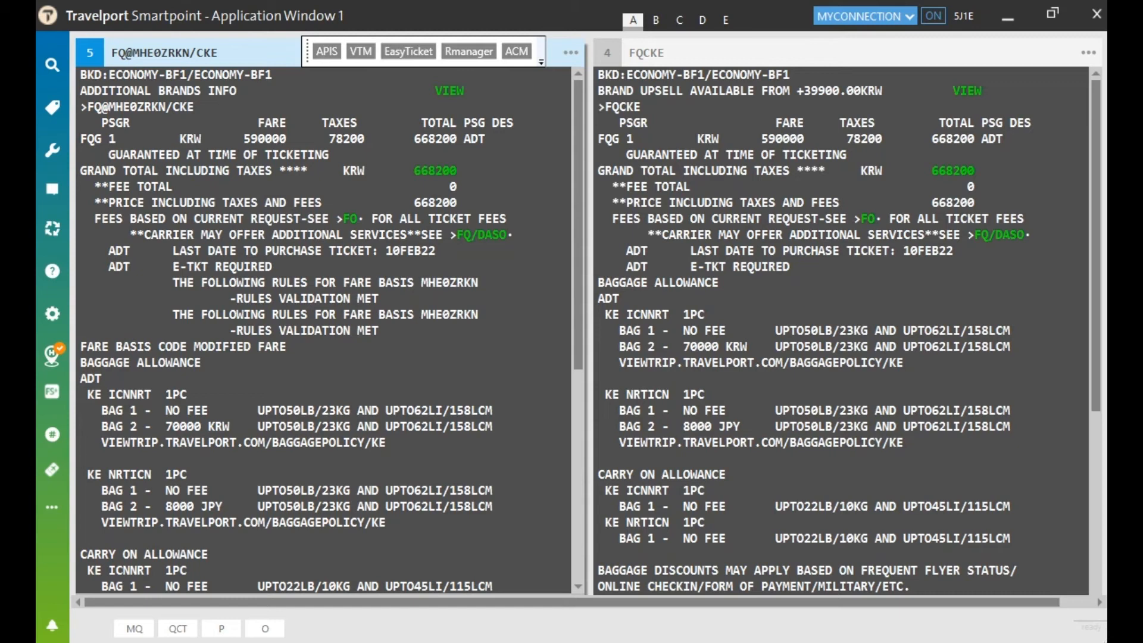
Step: Review the MHE0ZRKN pricing at 668200 KRW, then redisplay the booking with *R
drag(224, 298, 413, 298)
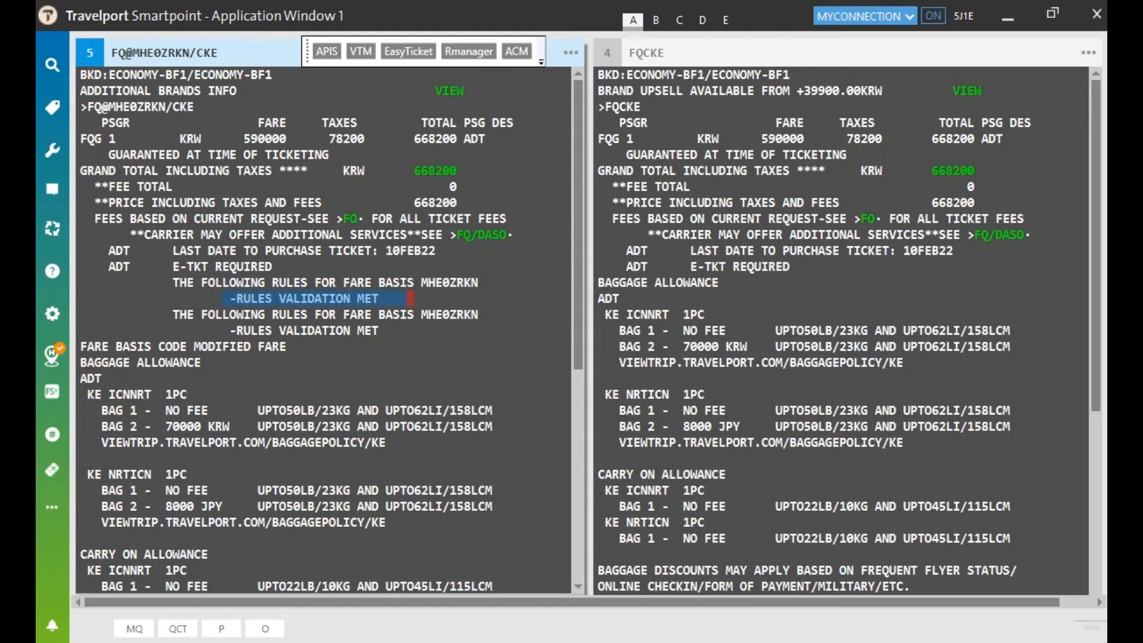
click(403, 330)
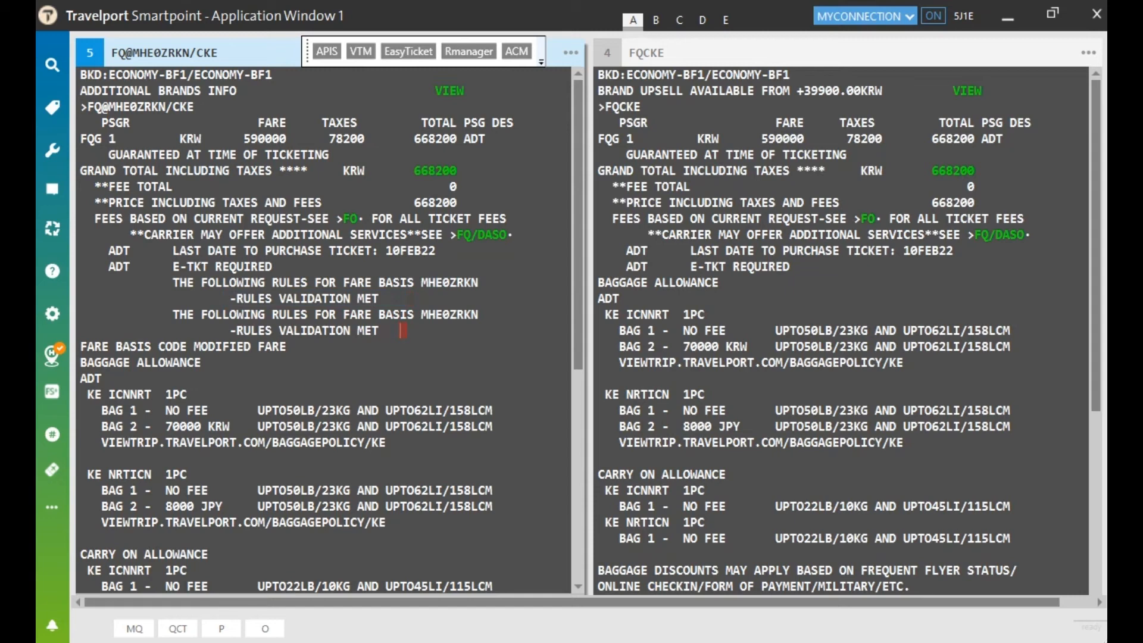
key(ctrl+Home)
text(*R)
key(Return)
text(*FF)
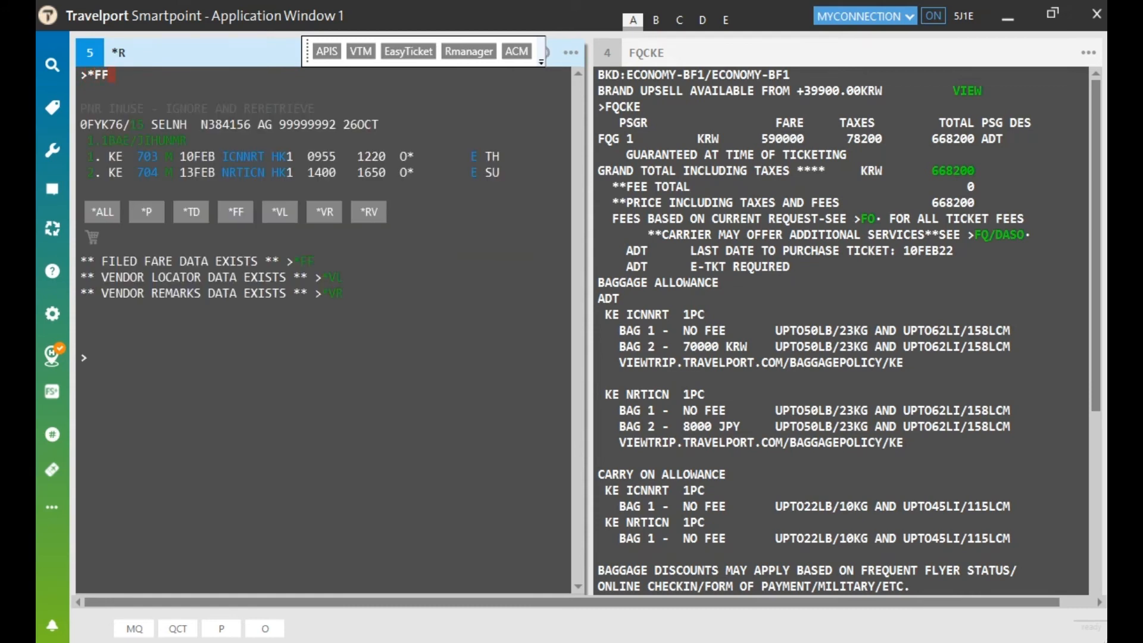
Step: Display the booking's filed fare quotes FQ1 to FQ3 with *FF, then return to the command line
key(Return)
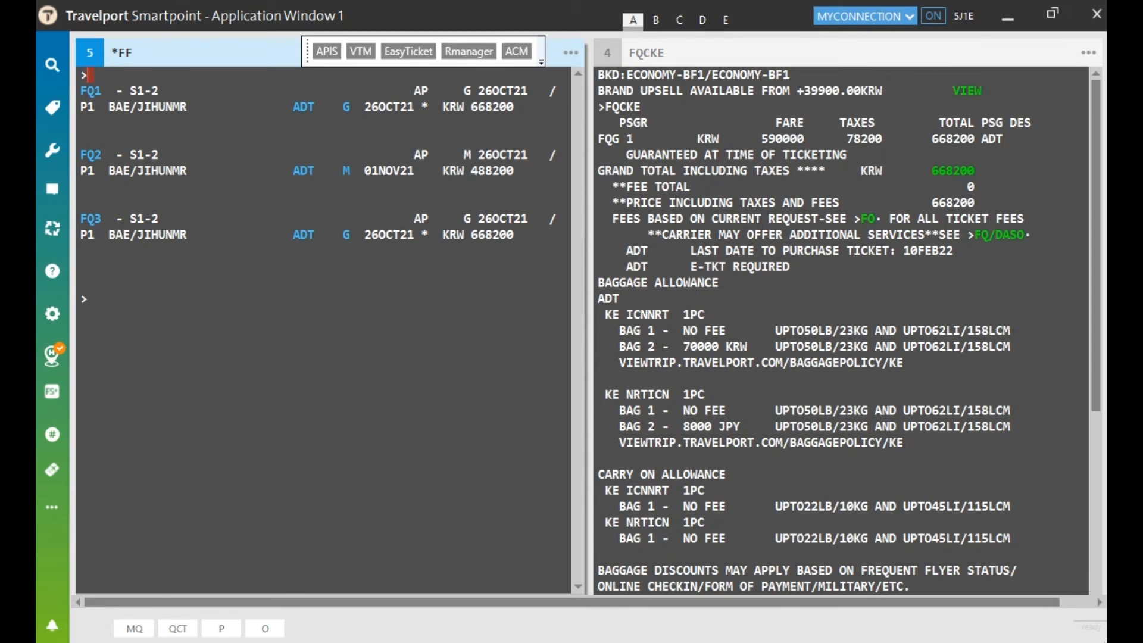
click(336, 235)
click(340, 285)
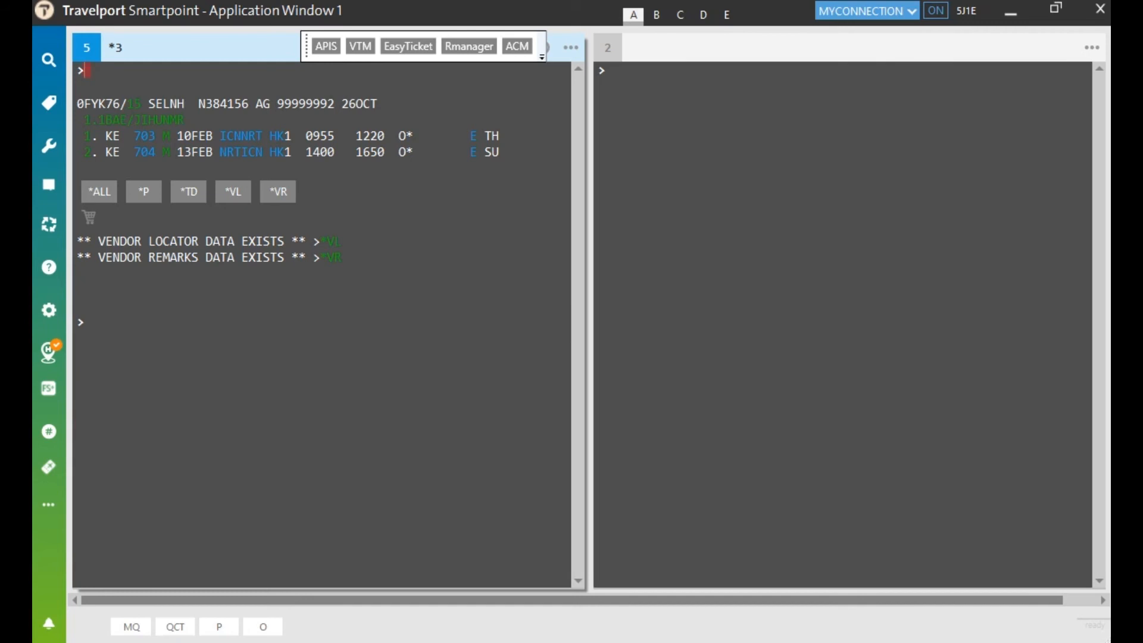
Step: Discard the mistyped FN*1/16 entry and reprice on KE with FQCKE, totalling 667800 KRW
text(FN*1/16)
key(BackSpace)
key(BackSpace)
key(BackSpace)
key(BackSpace)
key(BackSpace)
key(BackSpace)
key(BackSpace)
text(FQCKE)
key(Return)
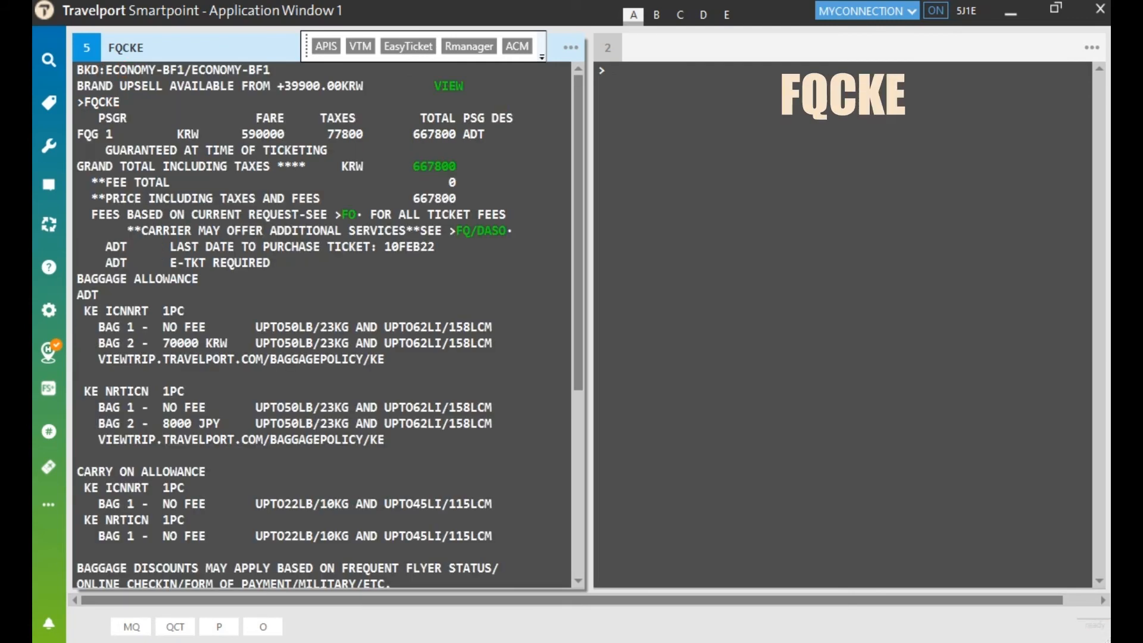
text(FQ)
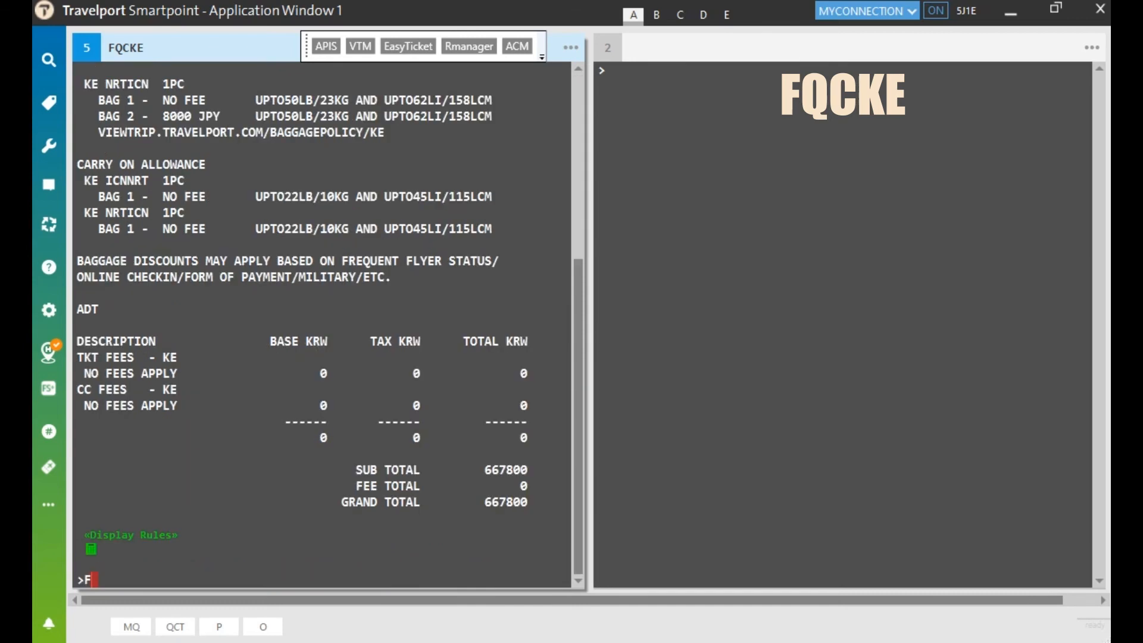
text(N)
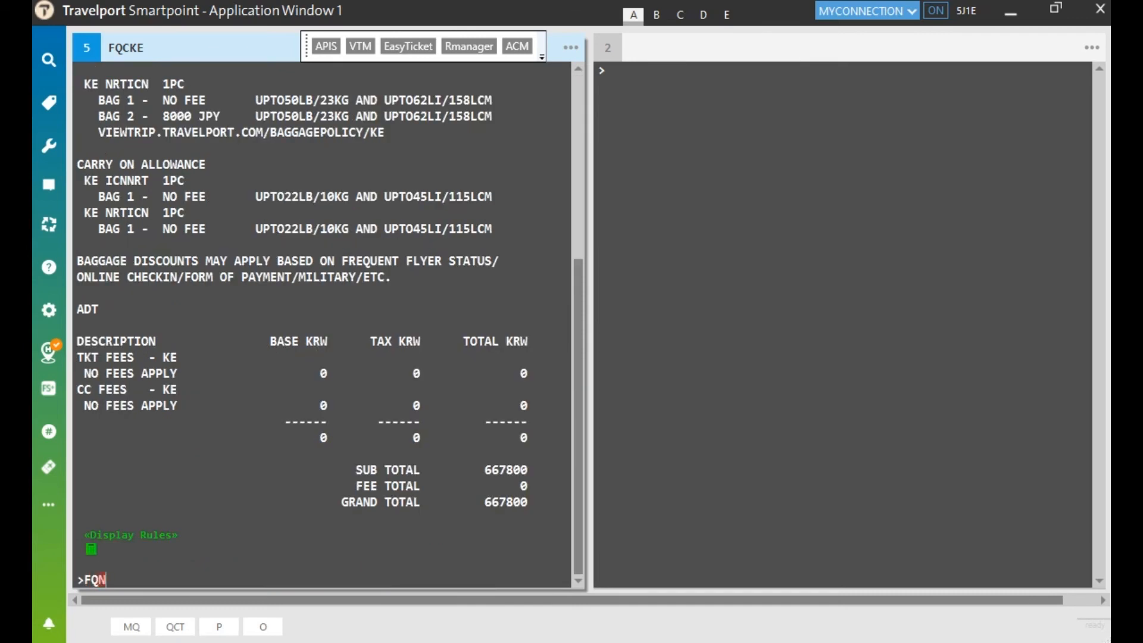
Step: List the quote's fare components with FQN and show rule categories for component 1 with FN1
key(ctrl+w)
text(FQN)
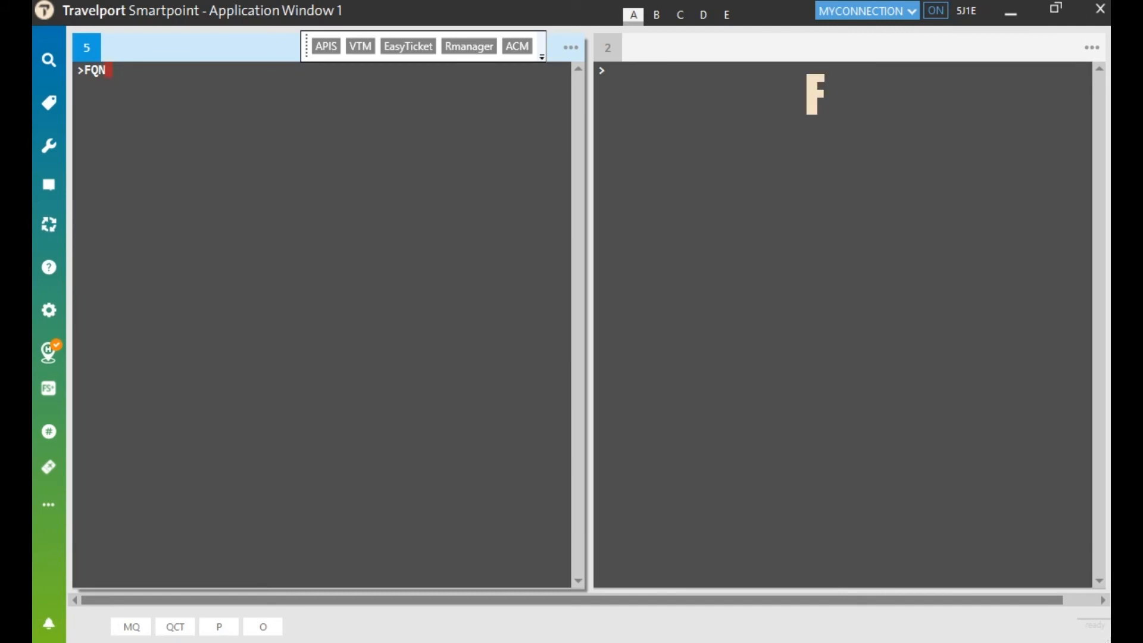
key(Return)
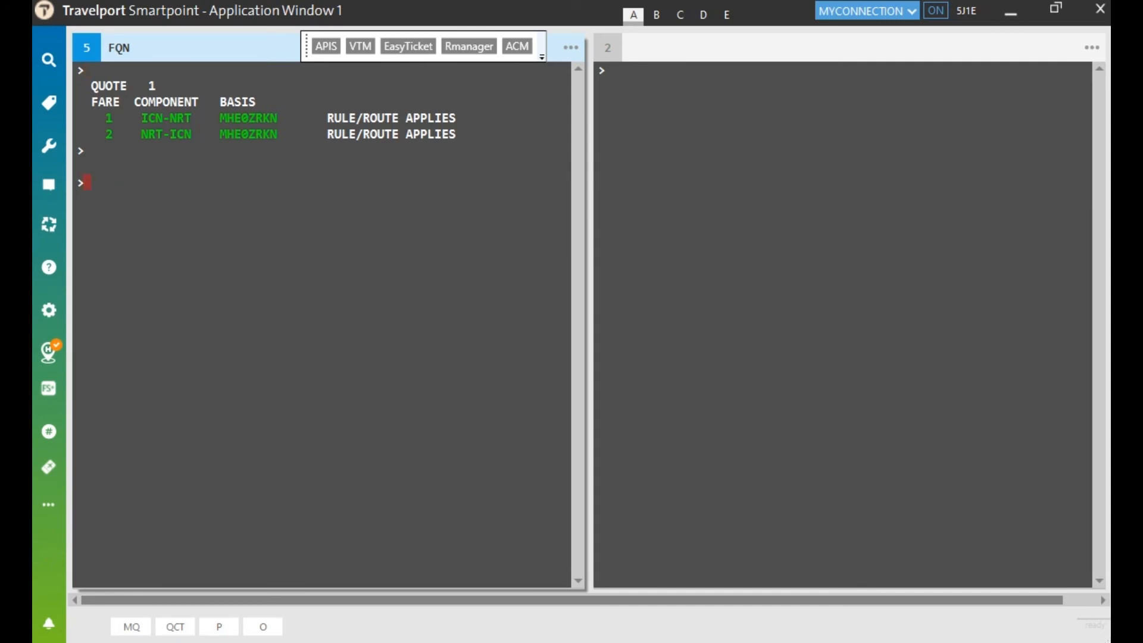
text(FN1/16)
key(BackSpace)
key(BackSpace)
key(BackSpace)
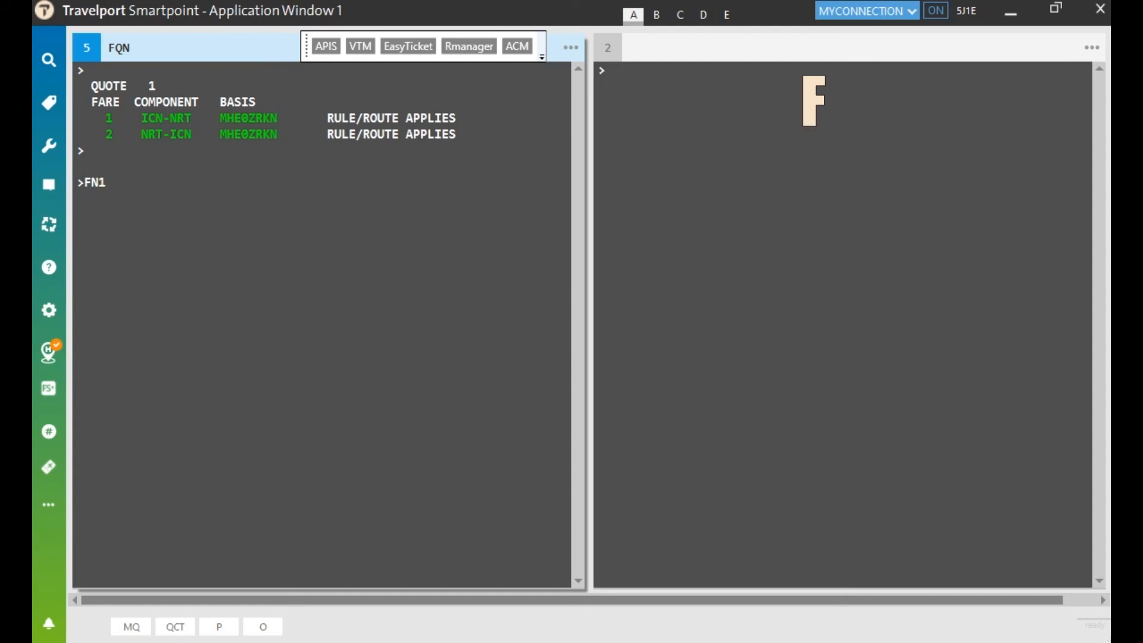
key(Return)
Step: Redisplay and re-retrieve the booking with *R and IR, then reprice on KE with FQCKE
text(FN1)
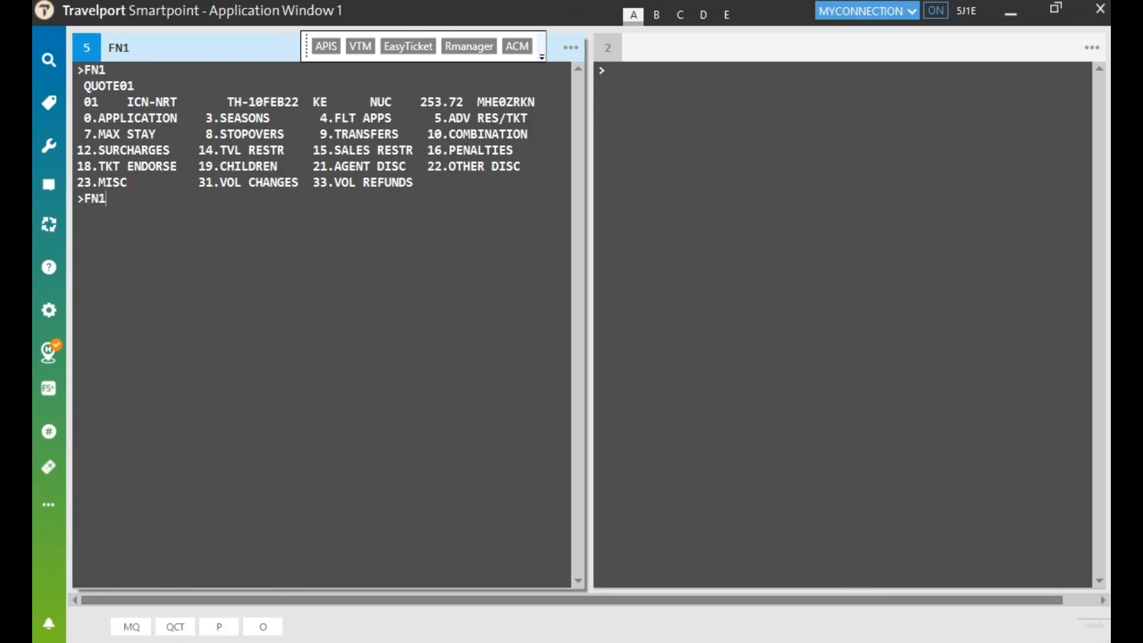
text(/16)
key(BackSpace)
key(BackSpace)
key(BackSpace)
key(BackSpace)
key(BackSpace)
key(BackSpace)
text(*R)
key(Return)
text(IR)
key(Return)
text(FQCKE)
key(Return)
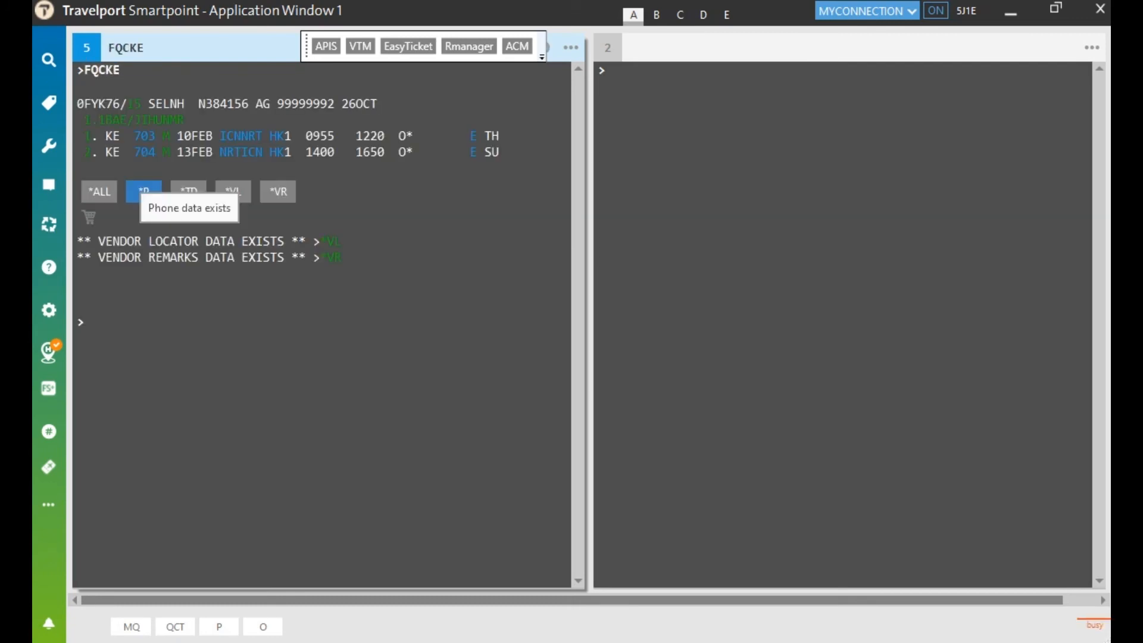
Step: List the new quote's ICN-NRT and NRT-ICN MHE0ZRKN fare components with FQN
text(FQN)
key(Return)
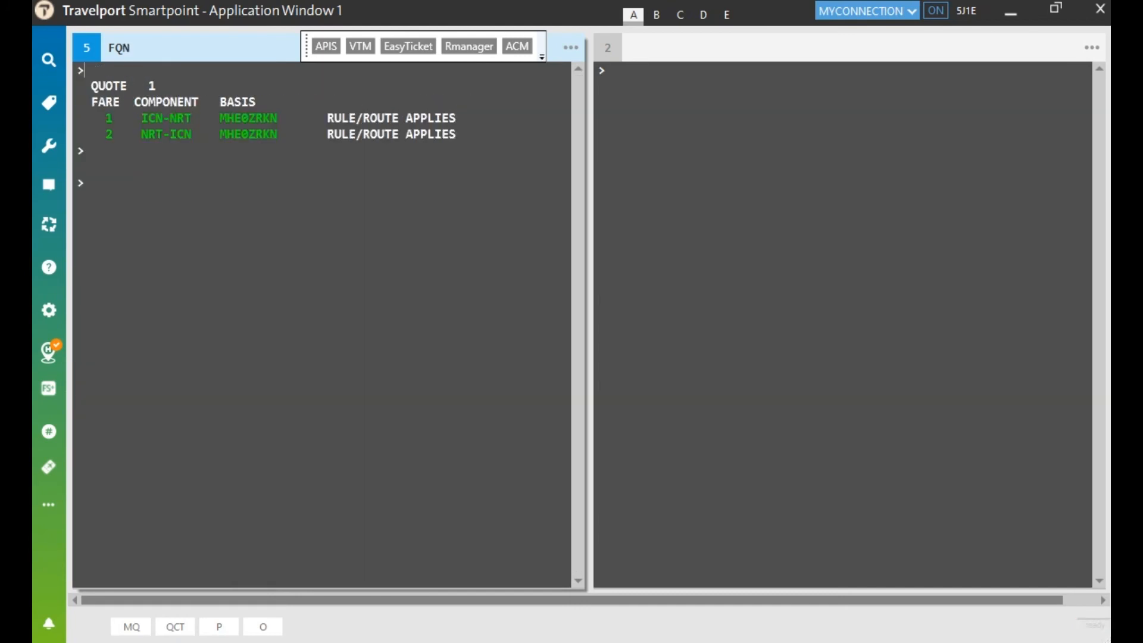
text(FQN)
key(BackSpace)
key(BackSpace)
key(BackSpace)
text(FN)
text(1)
Step: Display the category 16 penalty rules for fare component 1 with FN1/16
text(/16)
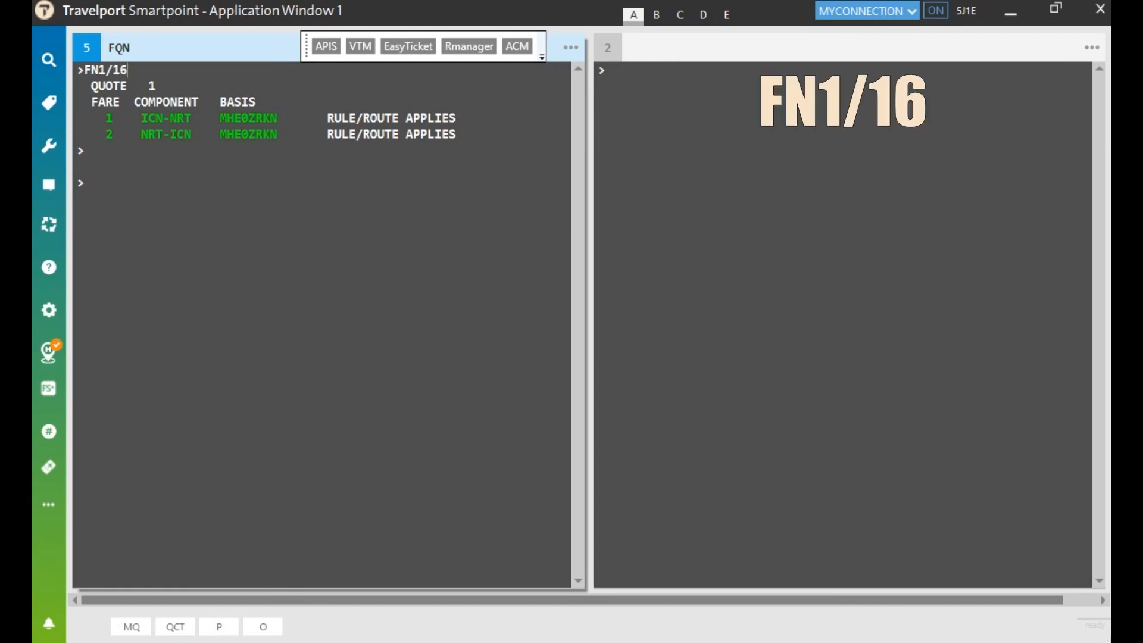
key(Return)
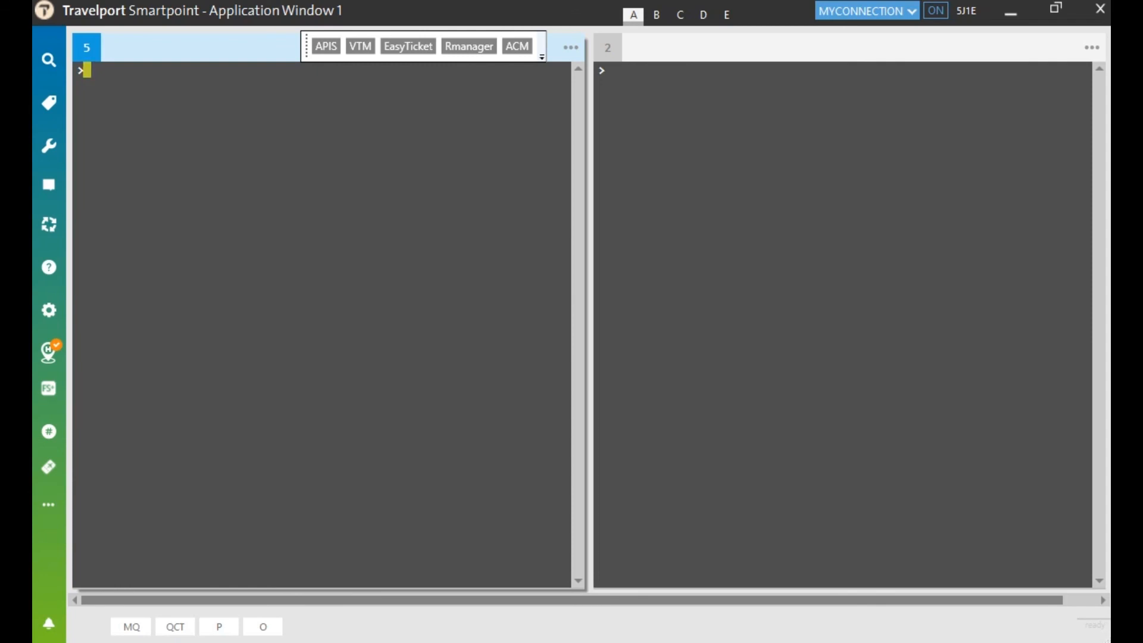
Step: Run Fare Shop FSICN10MARLHR20MARICN, correcting the origin to ICN, for Seoul–London 10MAR–20MAR
text(FSIC10MARLHR)
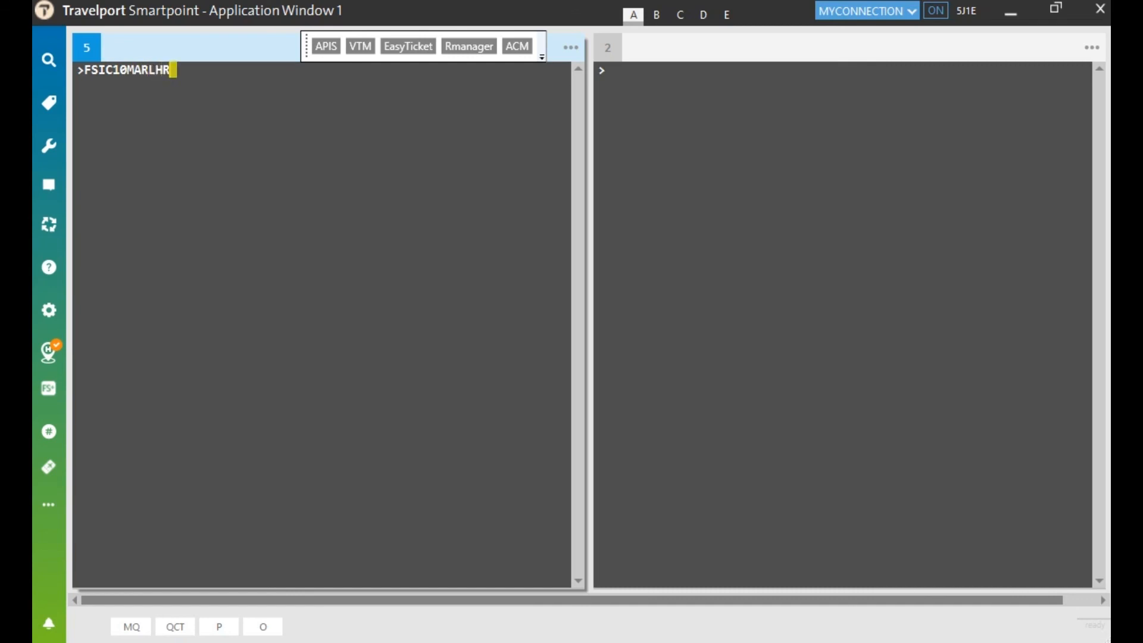
text(20MARICN)
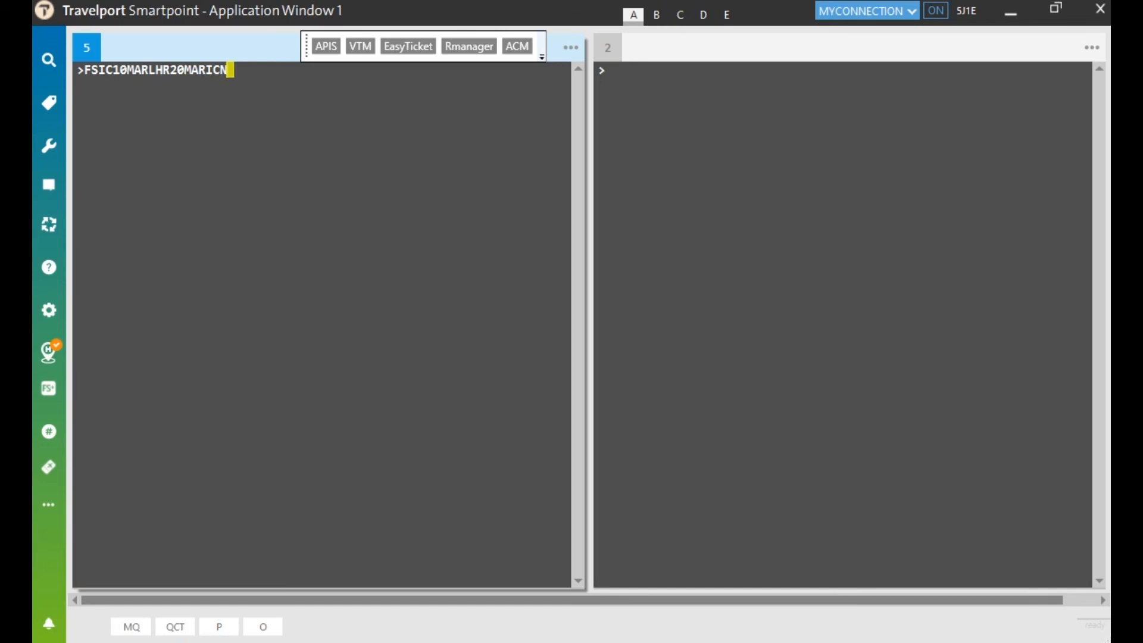
click(177, 70)
key(Left)
key(Left)
key(Left)
key(Left)
key(Left)
key(Left)
key(Left)
key(Left)
key(Left)
key(Left)
key(Left)
key(Right)
key(Insert)
text(N)
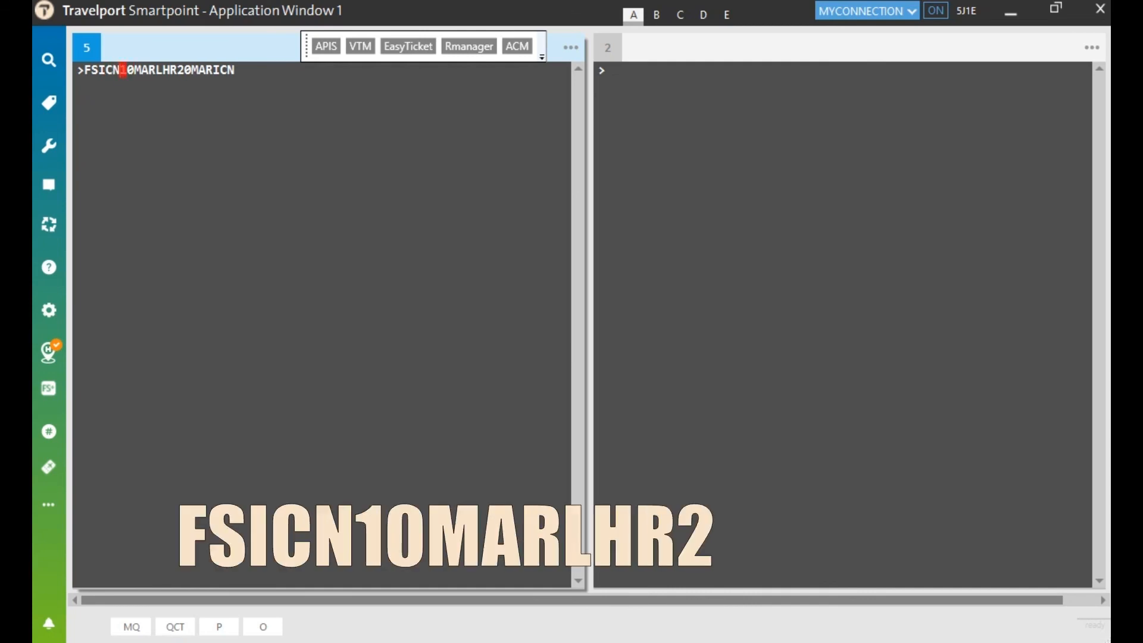
key(Right)
key(Right)
key(Right)
key(Right)
key(Right)
key(Right)
key(Right)
key(Right)
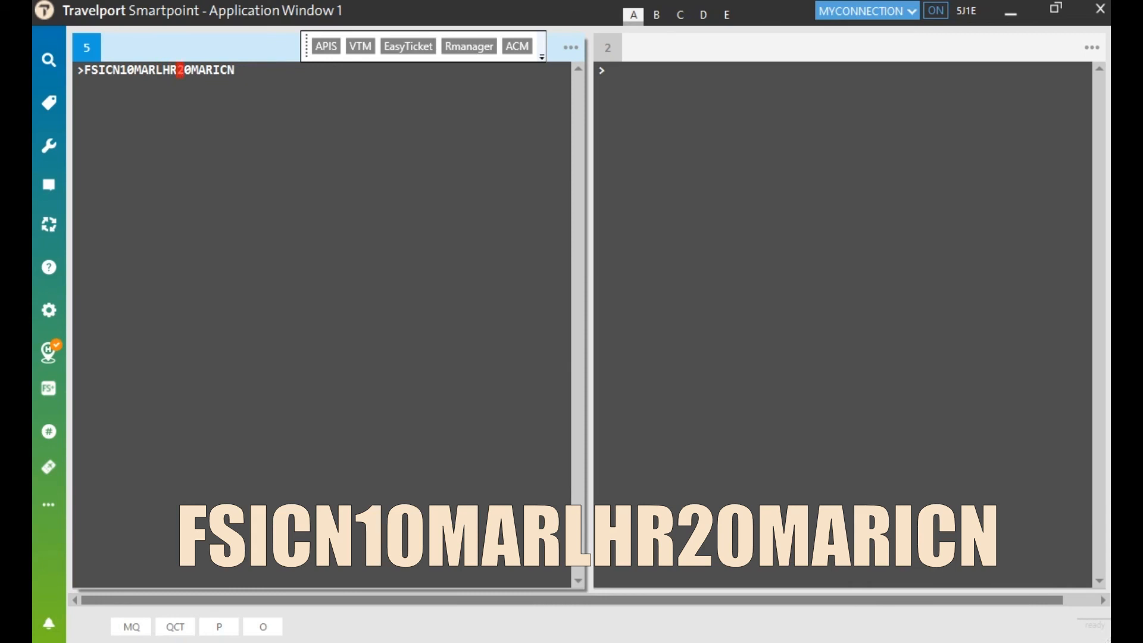
key(Right)
key(Right)
key(Right)
key(Right)
key(Right)
key(Right)
key(Right)
key(Right)
key(Return)
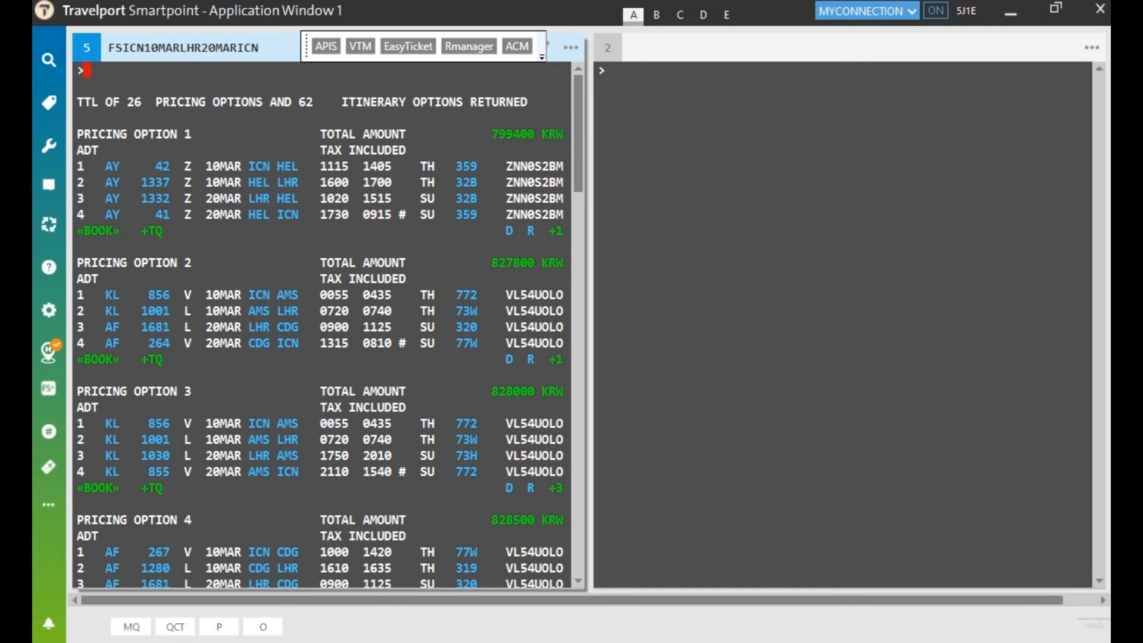
Step: Review pricing option 1's journey times and fare construction details
click(509, 231)
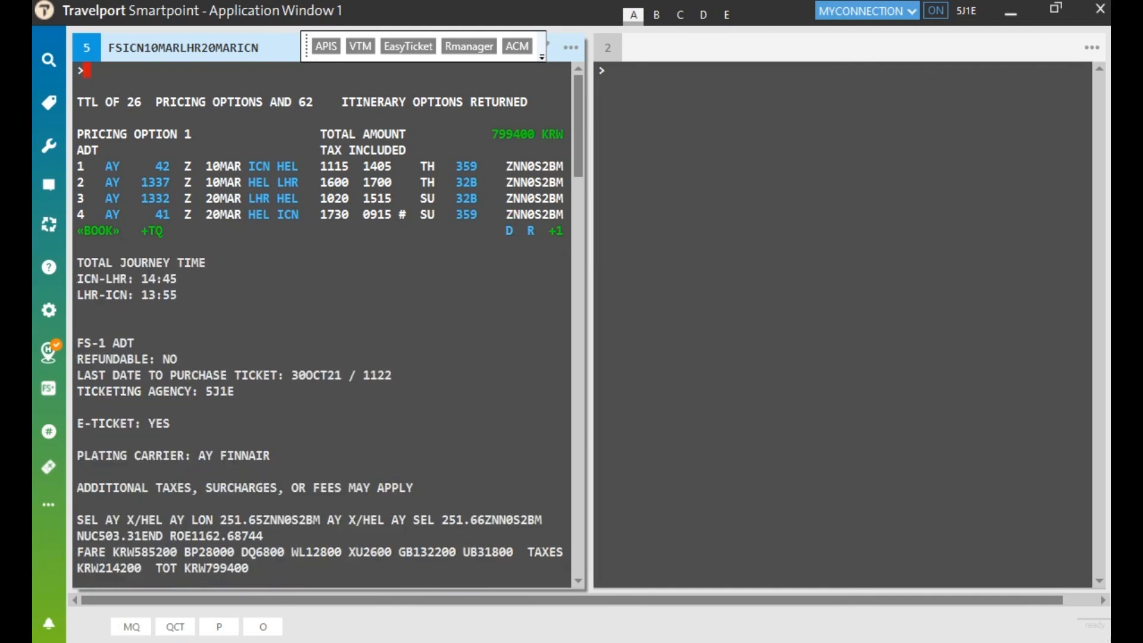
scroll(325, 325, down, 1)
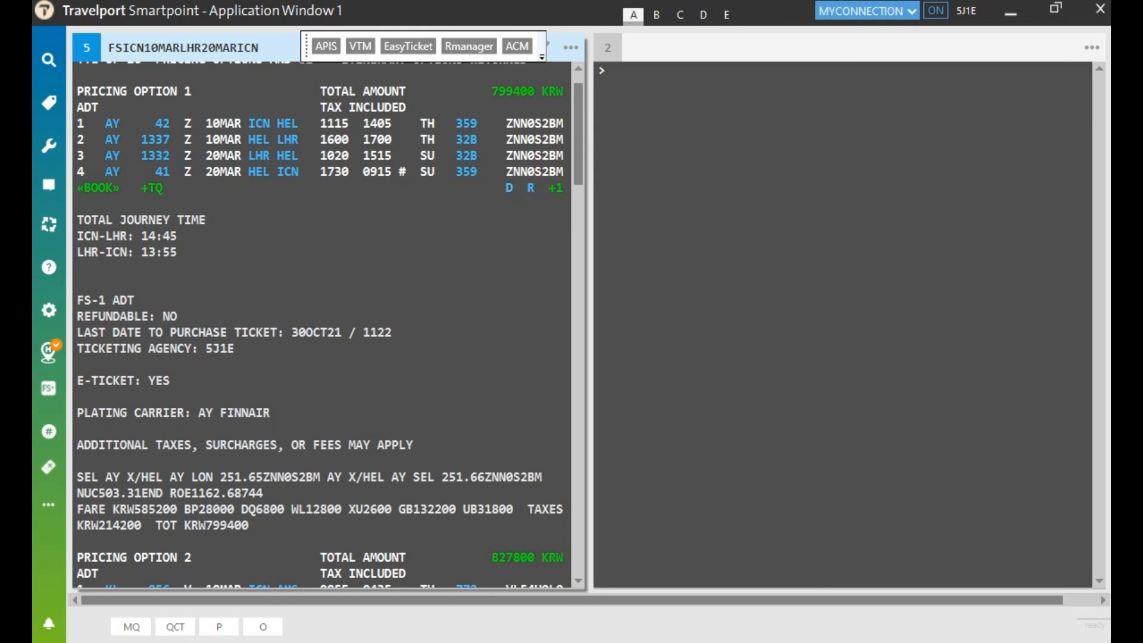
drag(249, 524, 77, 477)
click(288, 281)
click(509, 187)
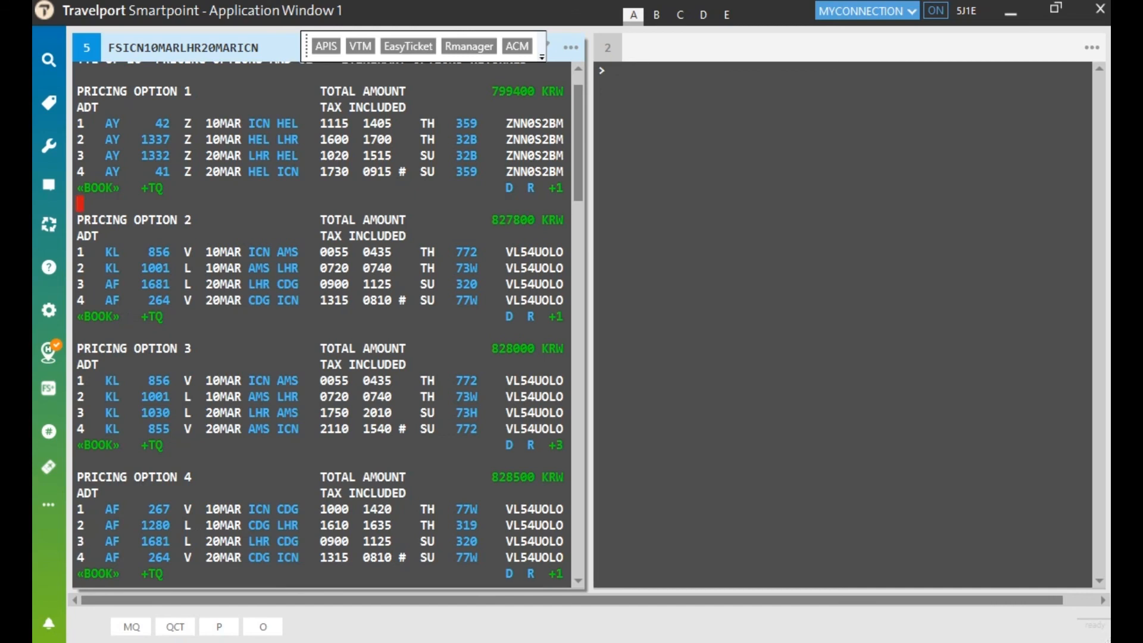
Step: Book option 1's Finnair flights: AY 42 and AY 1337 on 10MAR, AY 1332 and AY 41 on 20MAR
drag(497, 196, 99, 88)
click(103, 78)
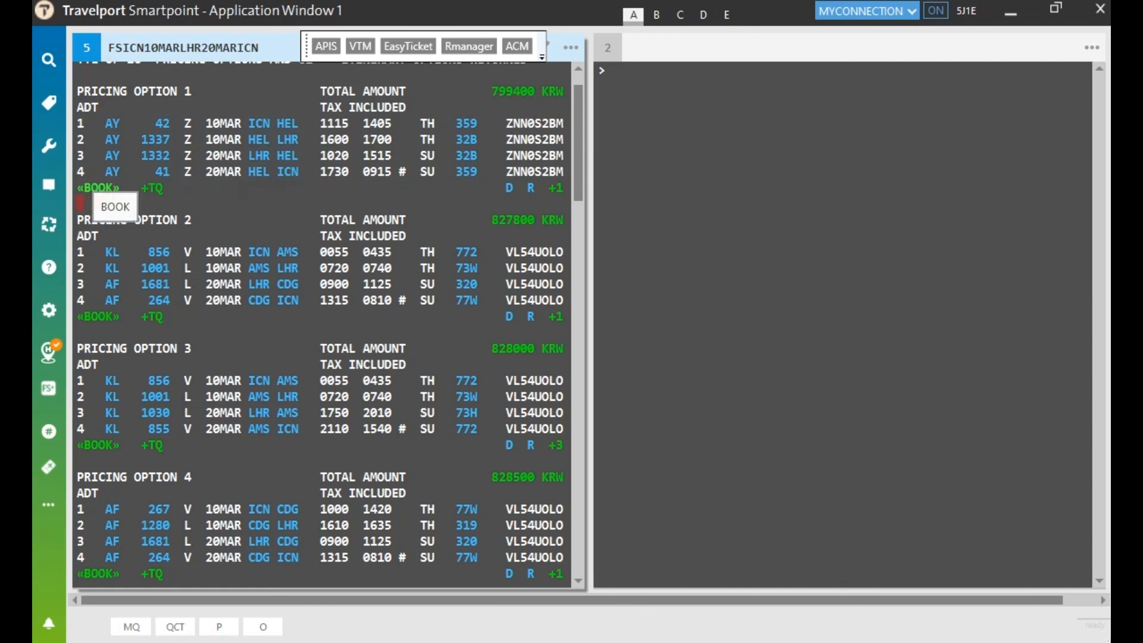
click(98, 187)
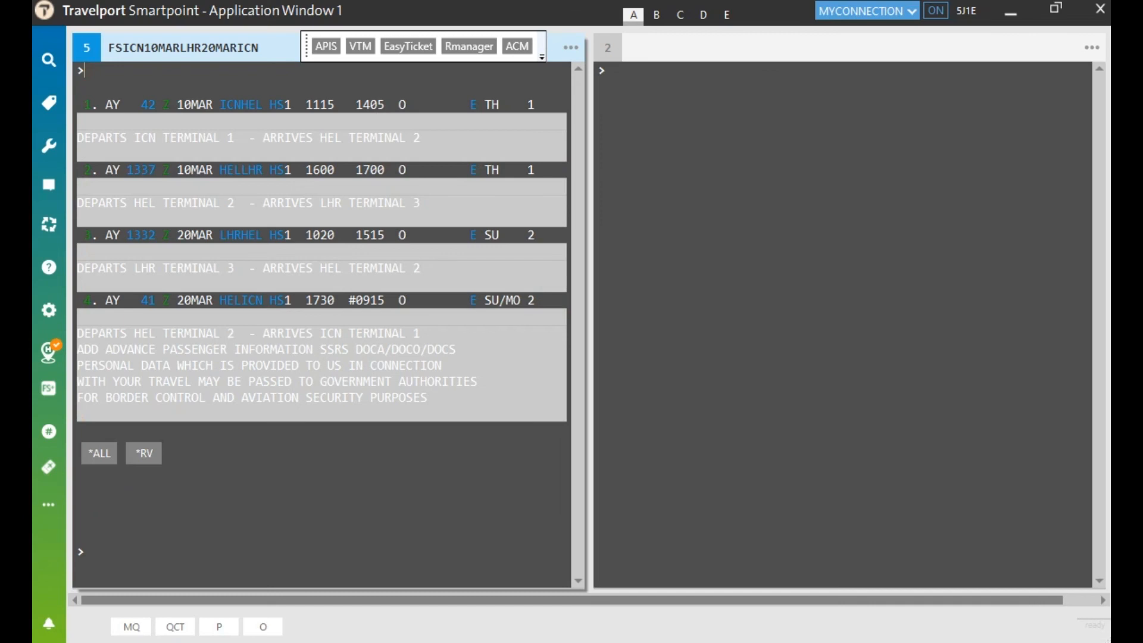